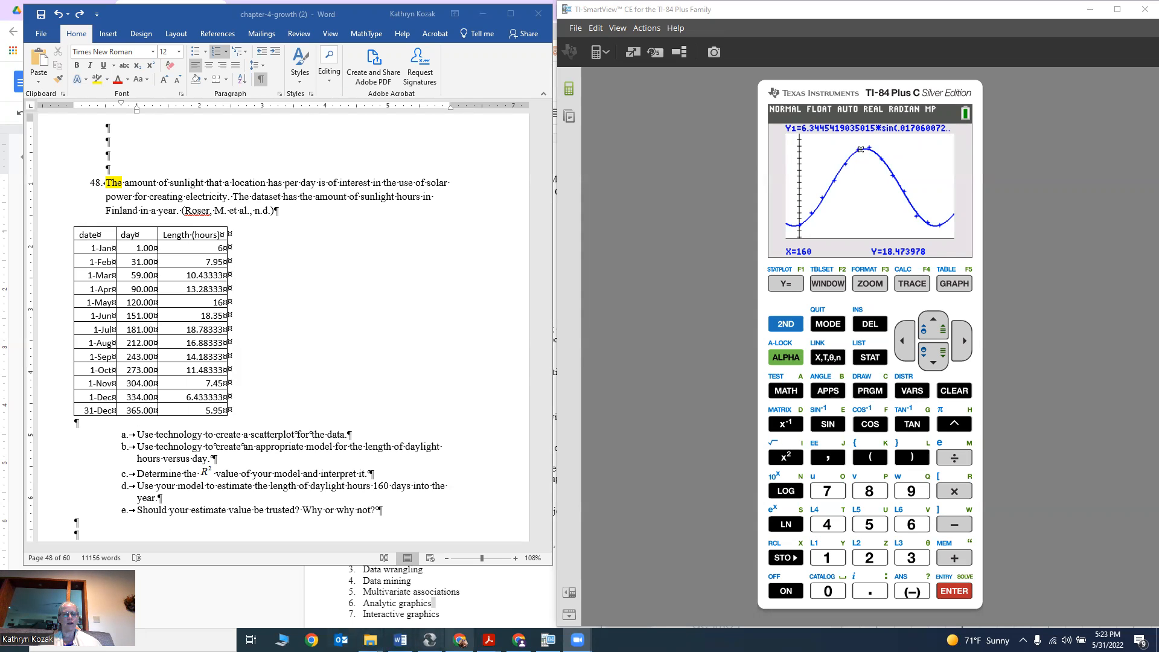
Bring up the Desmos graphing calculator beside the Word document showing exercise 48
{"action": "left_click", "coordinate": [460, 640]}
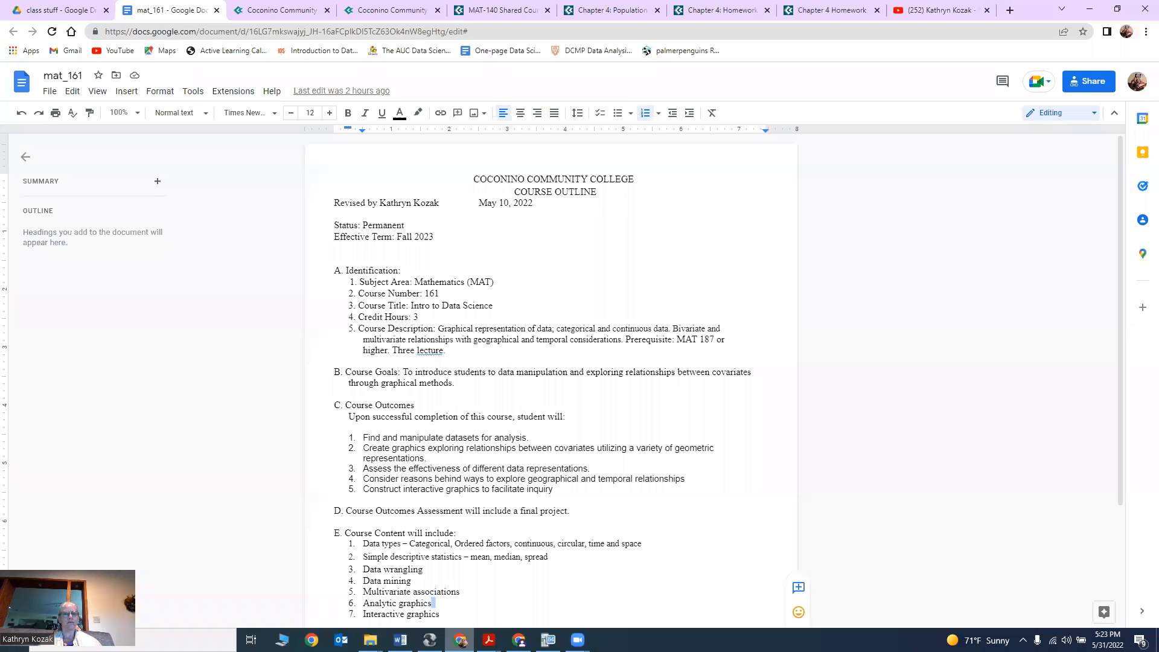
{"action": "mouse_move", "coordinate": [460, 639]}
{"action": "left_click", "coordinate": [519, 640]}
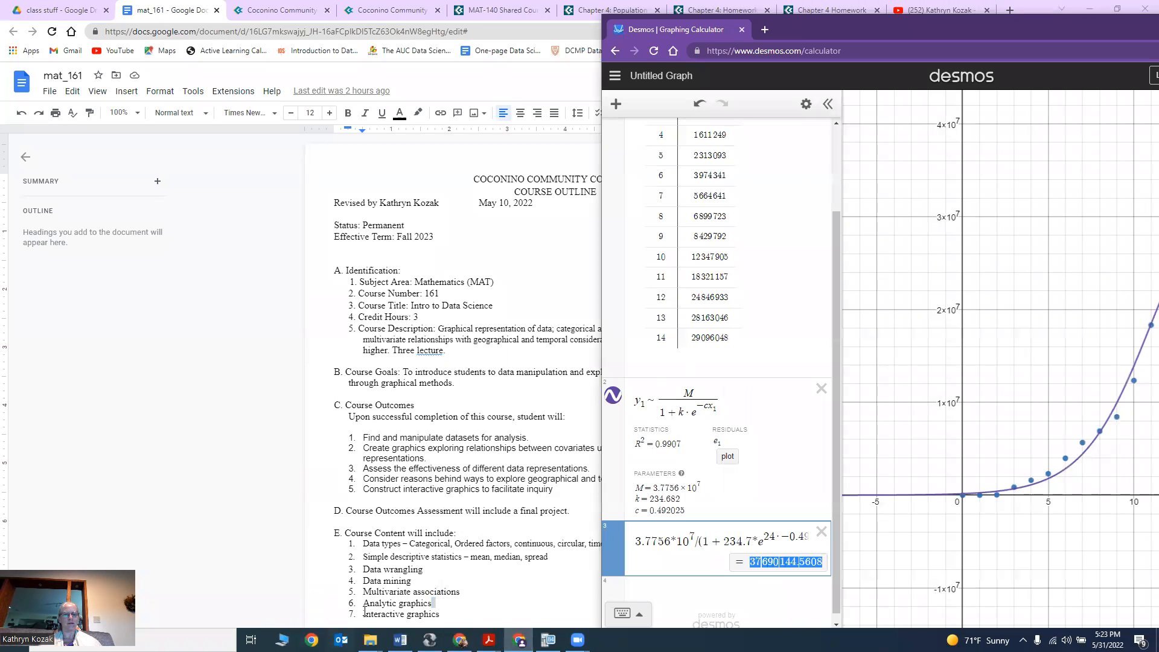
{"action": "left_click", "coordinate": [400, 640]}
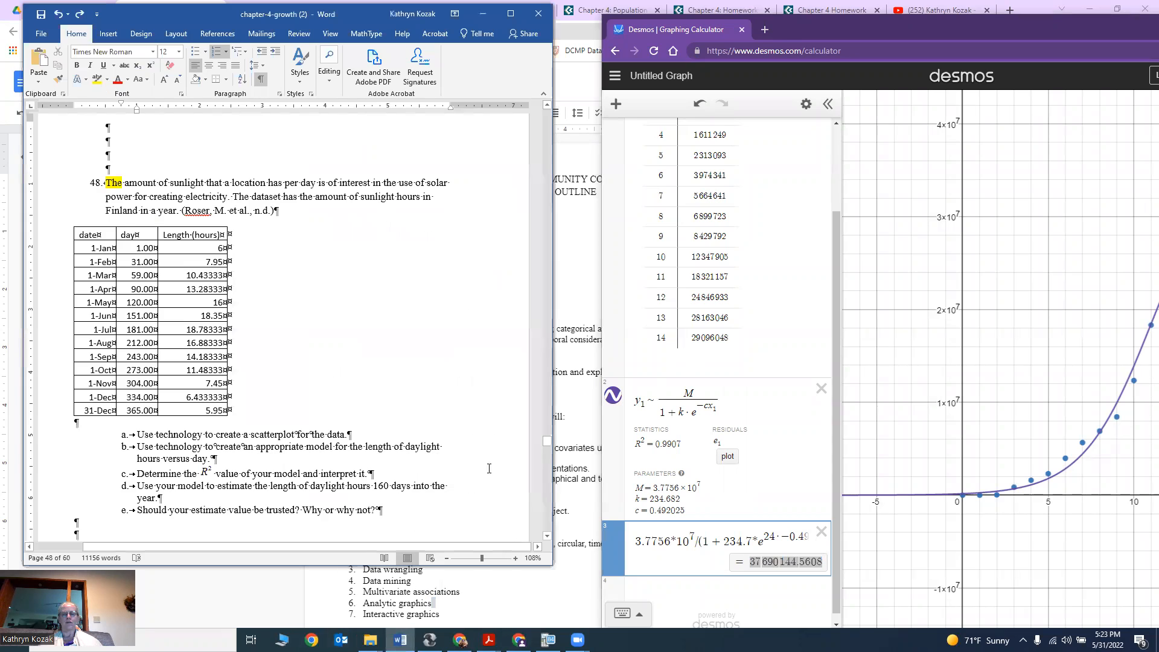
{"action": "left_click", "coordinate": [815, 132]}
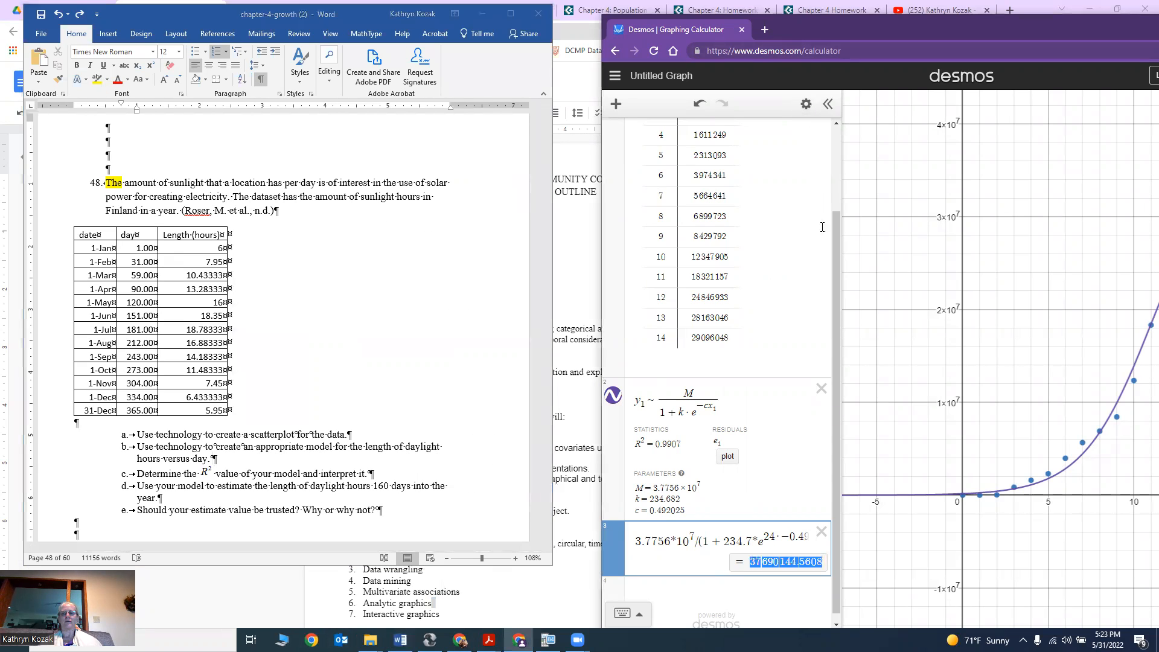
Discard the old table and logistic regression by reloading Desmos to a blank graph
{"action": "left_click_drag", "start_coordinate": [836, 275], "coordinate": [836, 191]}
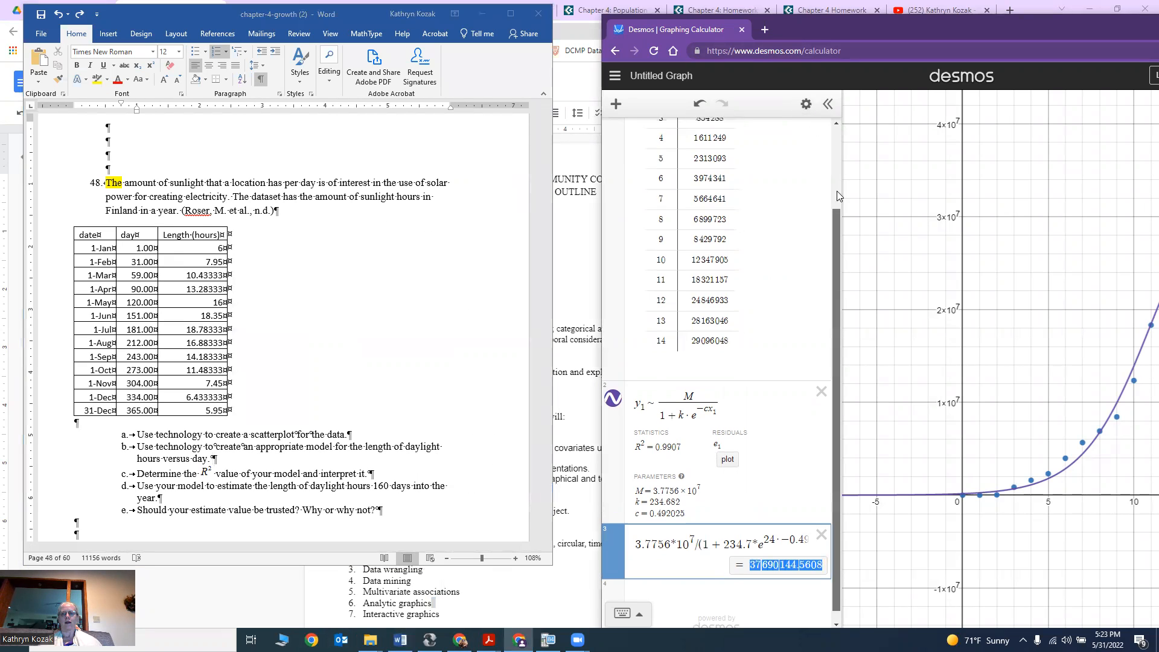
{"action": "left_click", "coordinate": [828, 129]}
{"action": "left_click", "coordinate": [654, 51]}
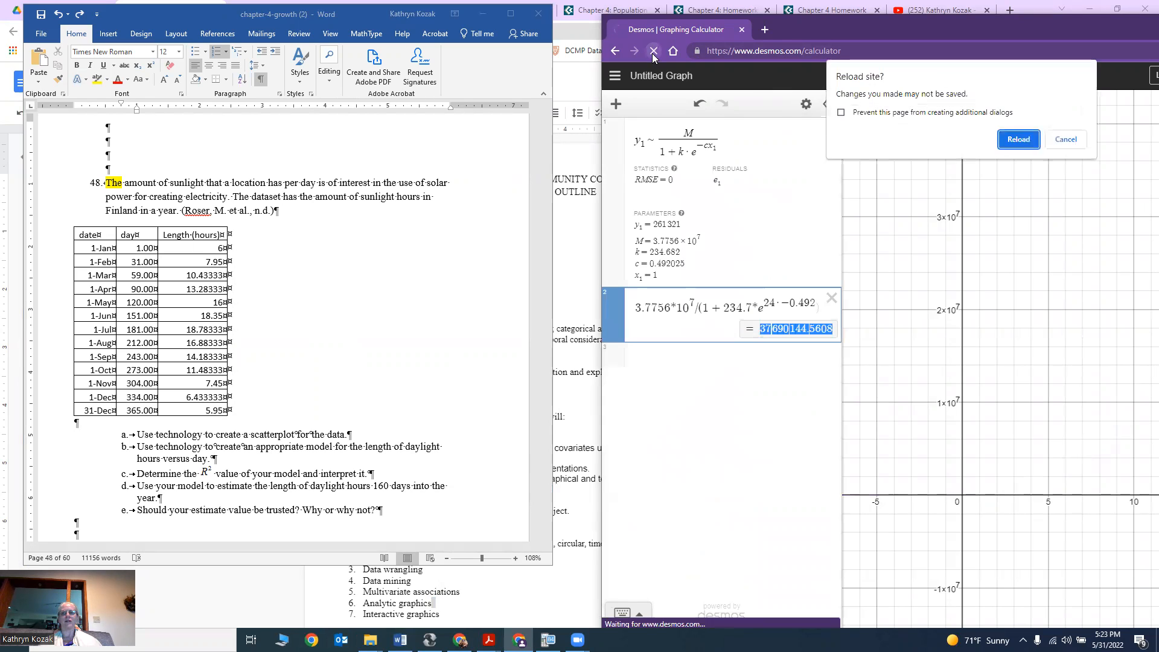
{"action": "left_click", "coordinate": [1023, 139]}
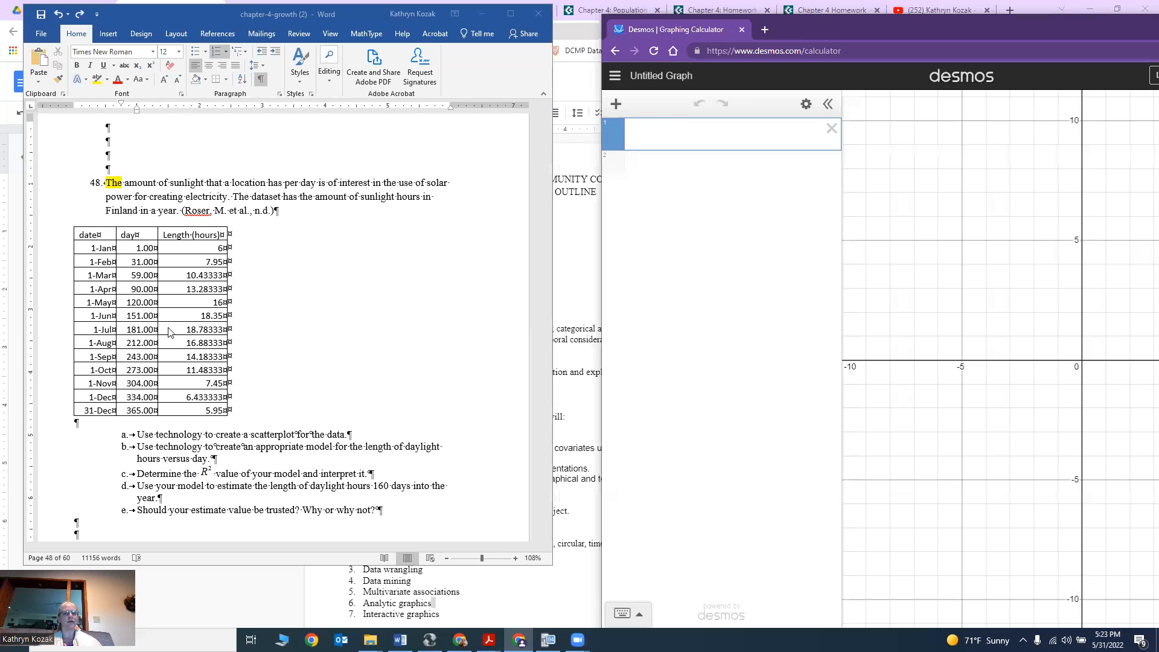
Copy the day and length values from exercise 48 into a Desmos table and reposition the Desmos window to show the whole scatterplot
{"action": "left_click_drag", "start_coordinate": [133, 248], "coordinate": [136, 276]}
{"action": "left_click_drag", "start_coordinate": [165, 327], "coordinate": [213, 410]}
{"action": "key", "text": "ctrl+c"}
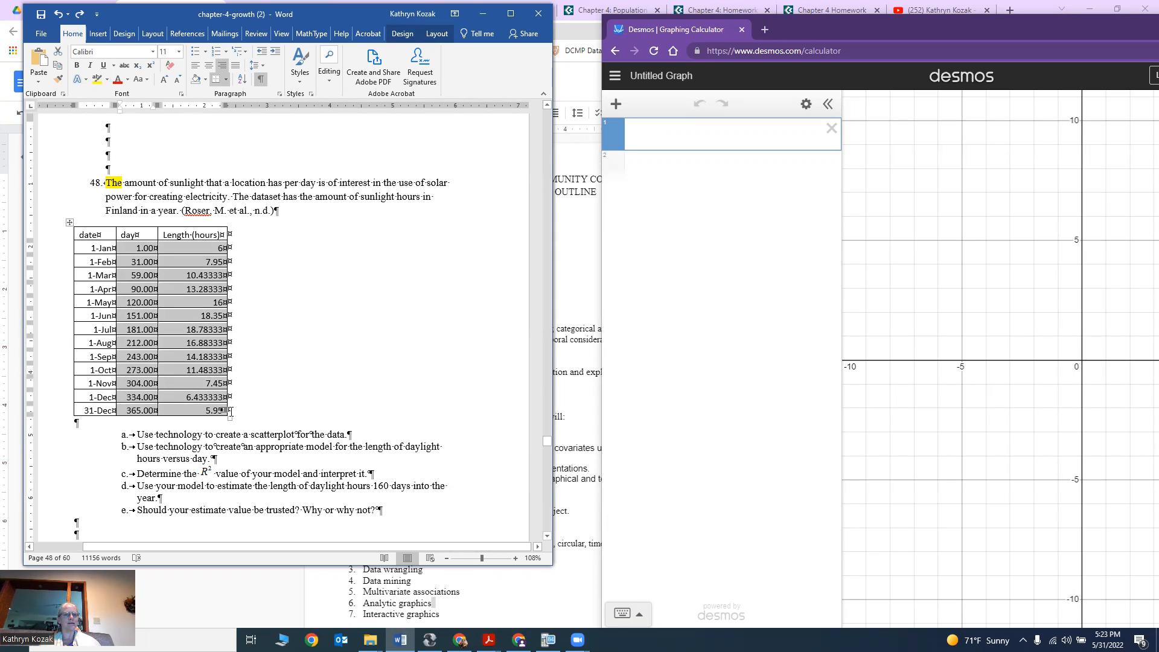
{"action": "left_click", "coordinate": [673, 130]}
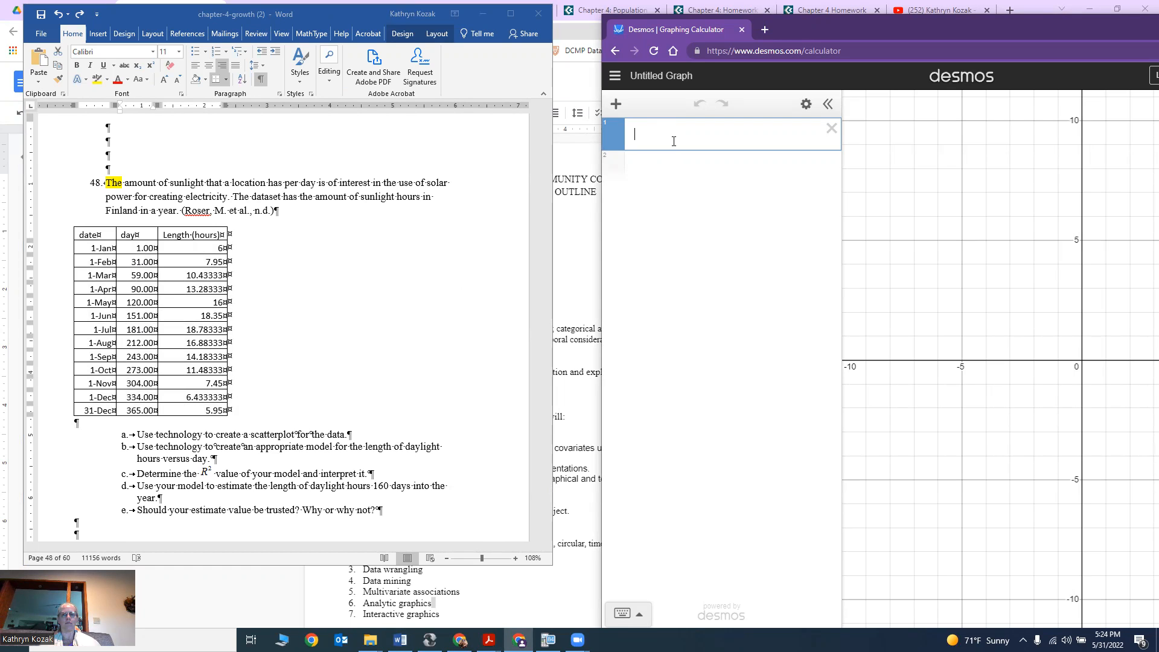
{"action": "key", "text": "ctrl+v"}
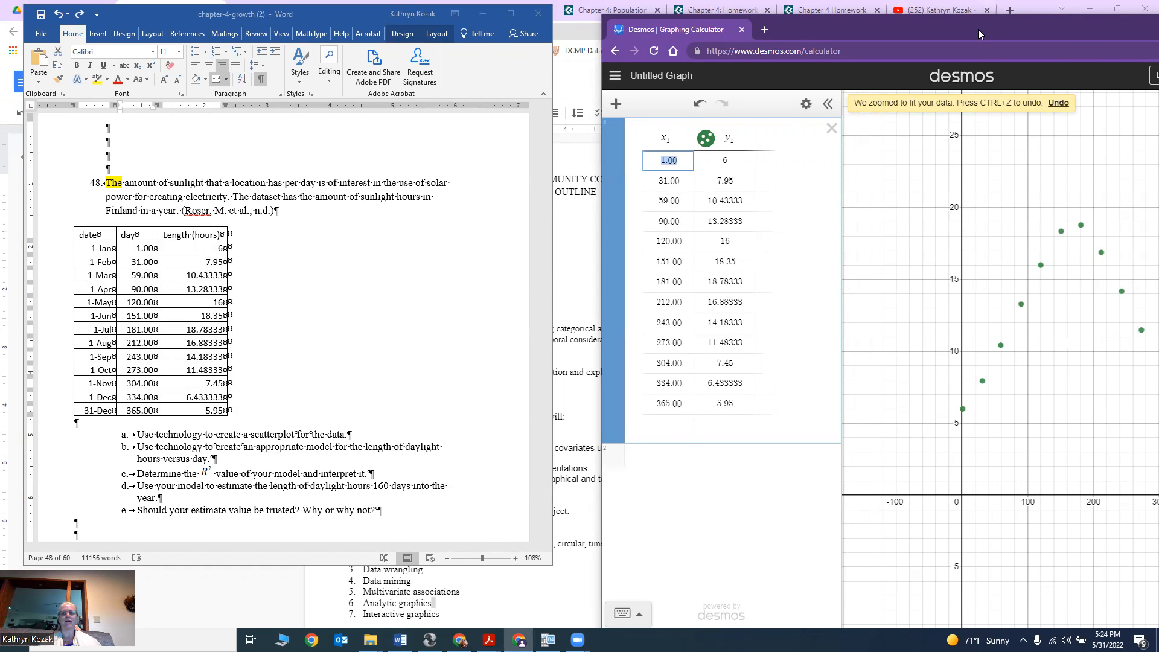
{"action": "left_click_drag", "start_coordinate": [978, 29], "coordinate": [814, 26]}
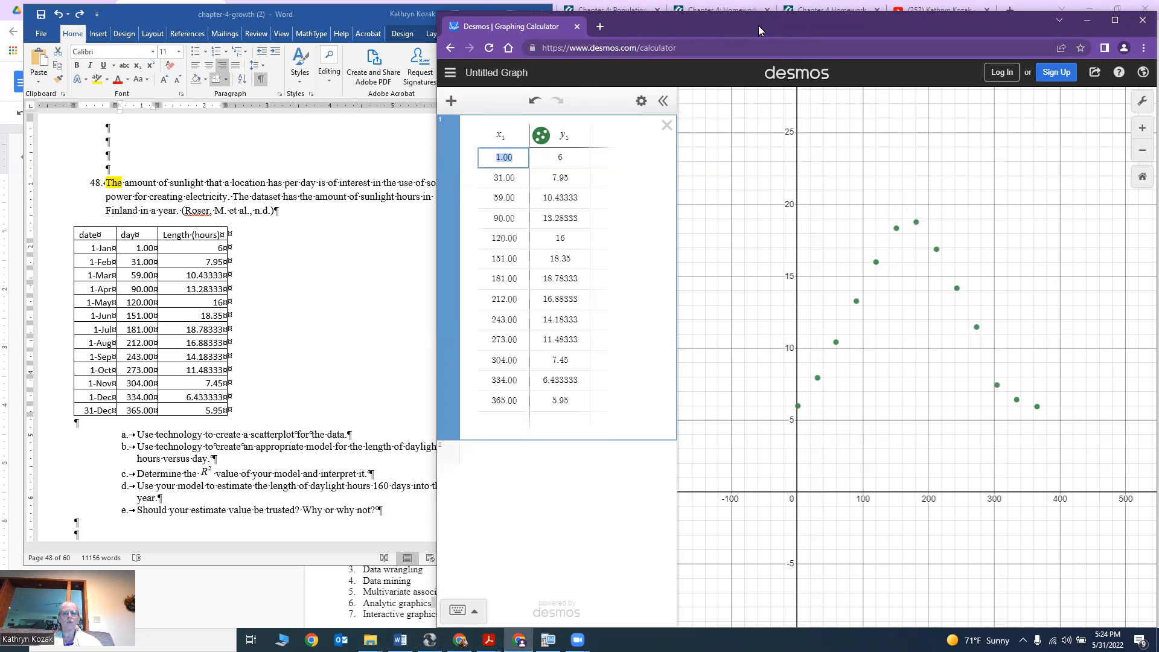
{"action": "left_click_drag", "start_coordinate": [758, 25], "coordinate": [807, 20]}
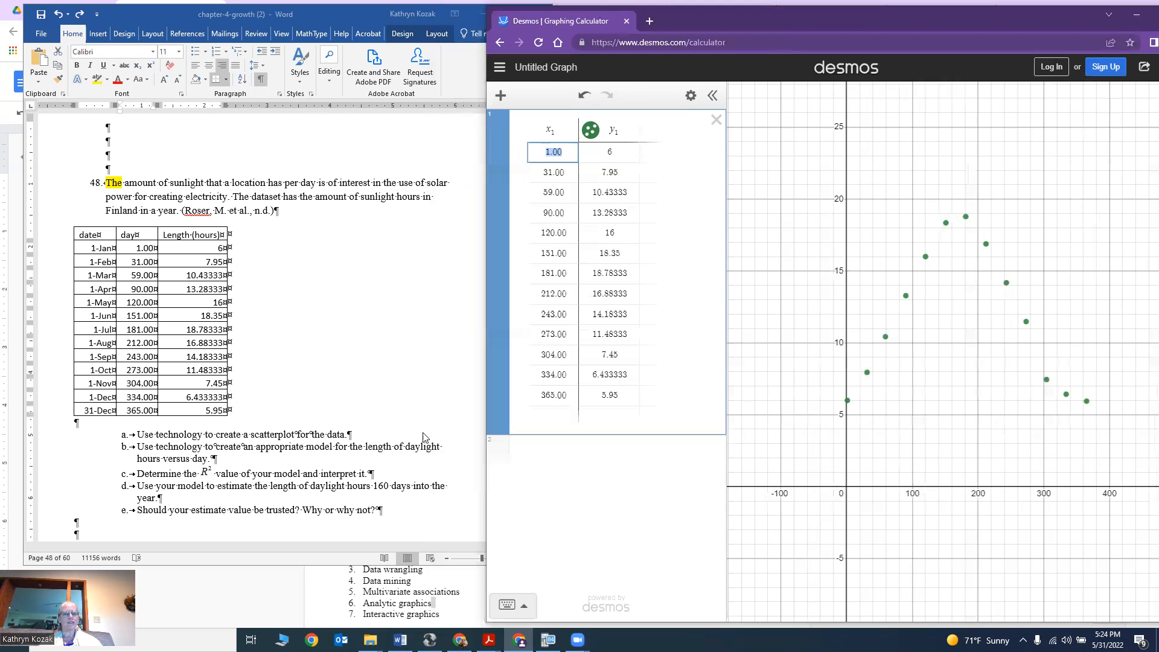
Look up the periodic model equation in the Word document's list of model types
{"action": "left_click", "coordinate": [322, 460]}
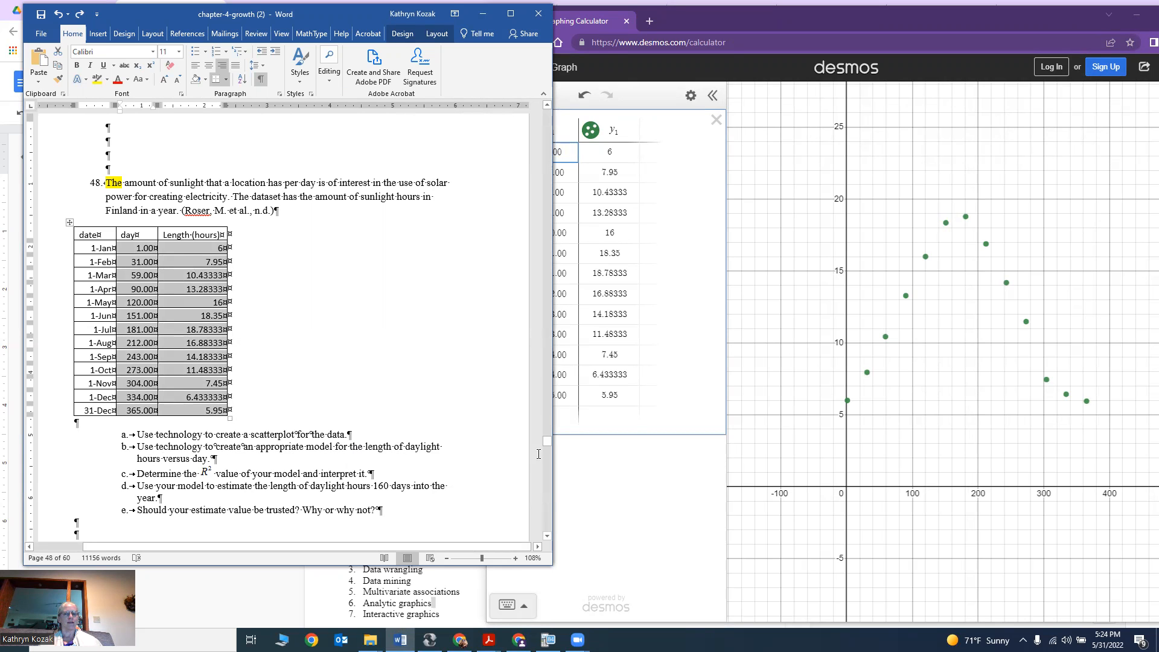
{"action": "left_click_drag", "start_coordinate": [546, 442], "coordinate": [534, 305]}
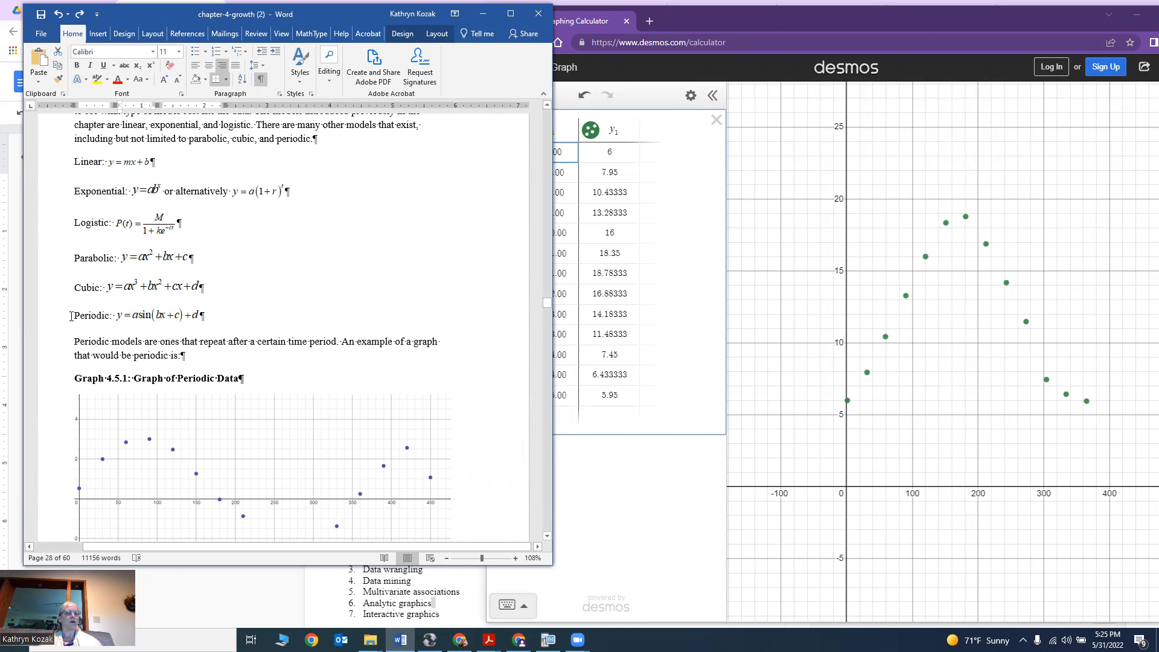
{"action": "triple_click", "coordinate": [90, 320]}
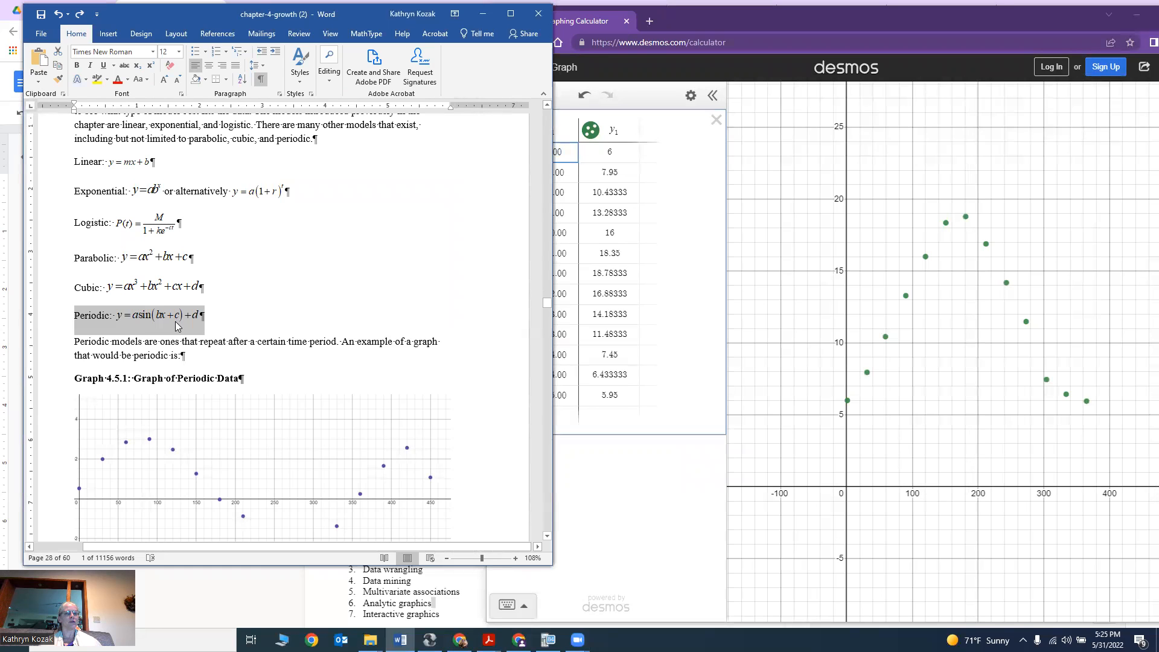
Fit a periodic regression to the table data in Desmos with y₁ ~ a·sin(bx₁ + c) + d
{"action": "left_click", "coordinate": [586, 457]}
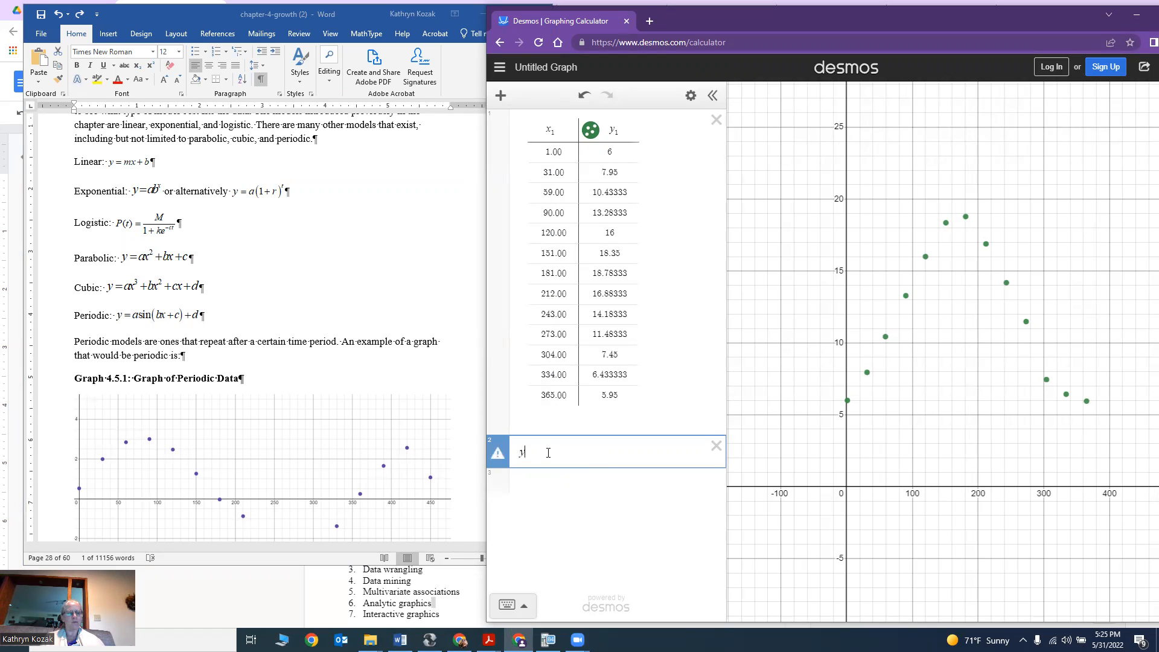
{"action": "type", "text": "1 "}
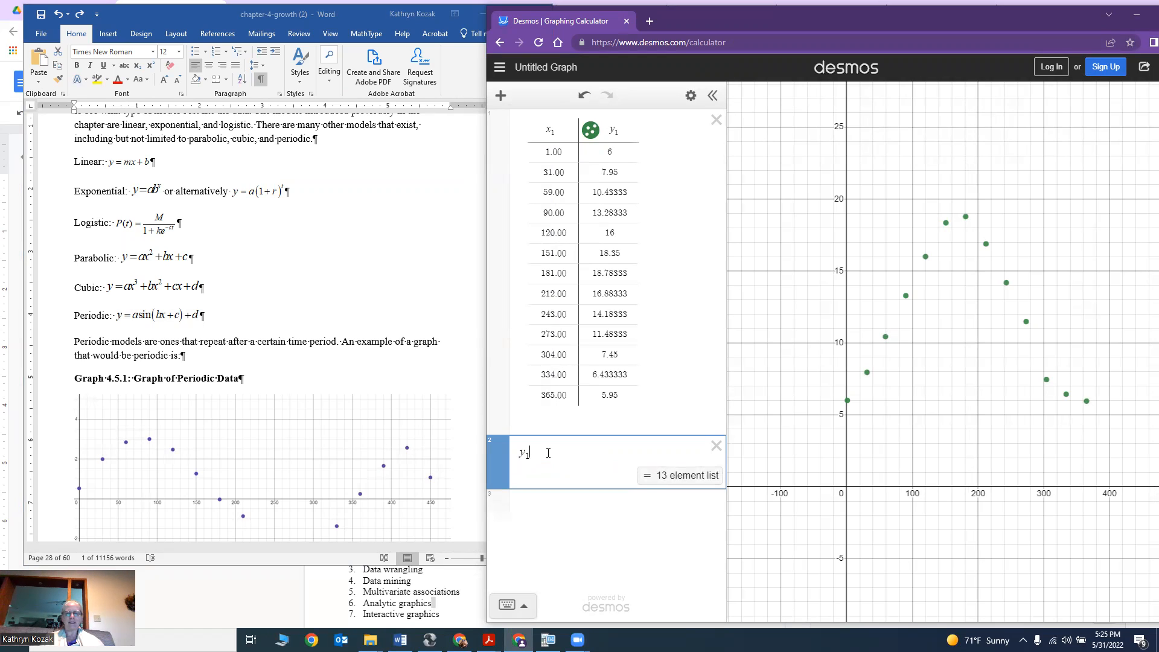
{"action": "type", "text": "~"}
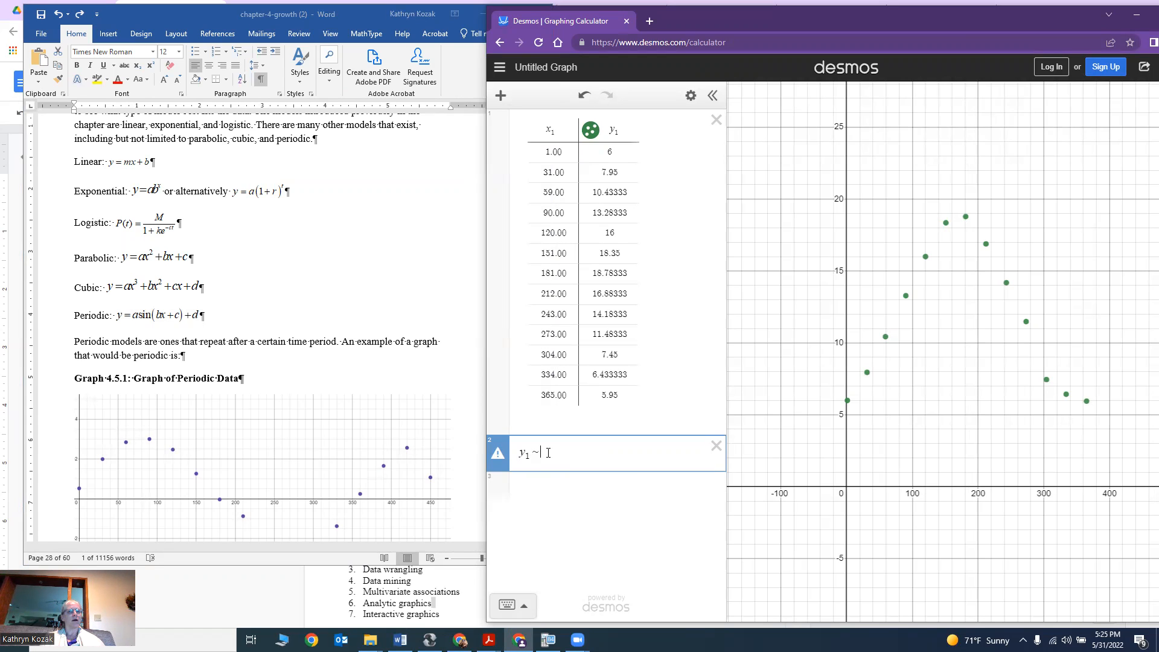
{"action": "type", "text": "a·"}
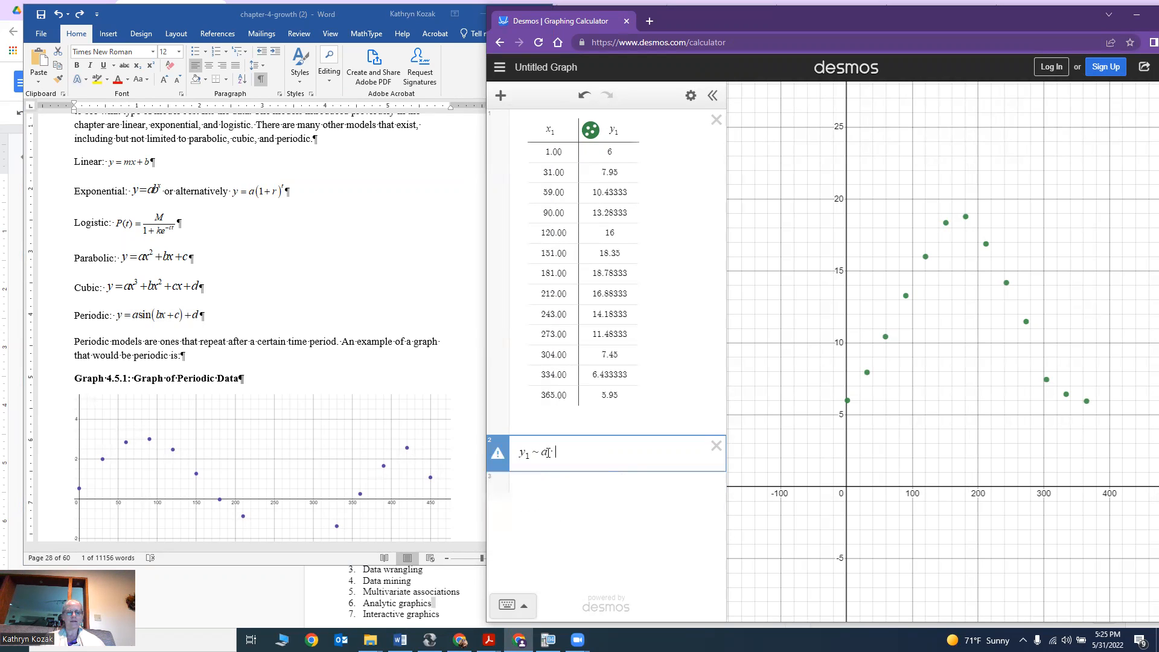
{"action": "type", "text": "*sin"}
{"action": "type", "text": "("}
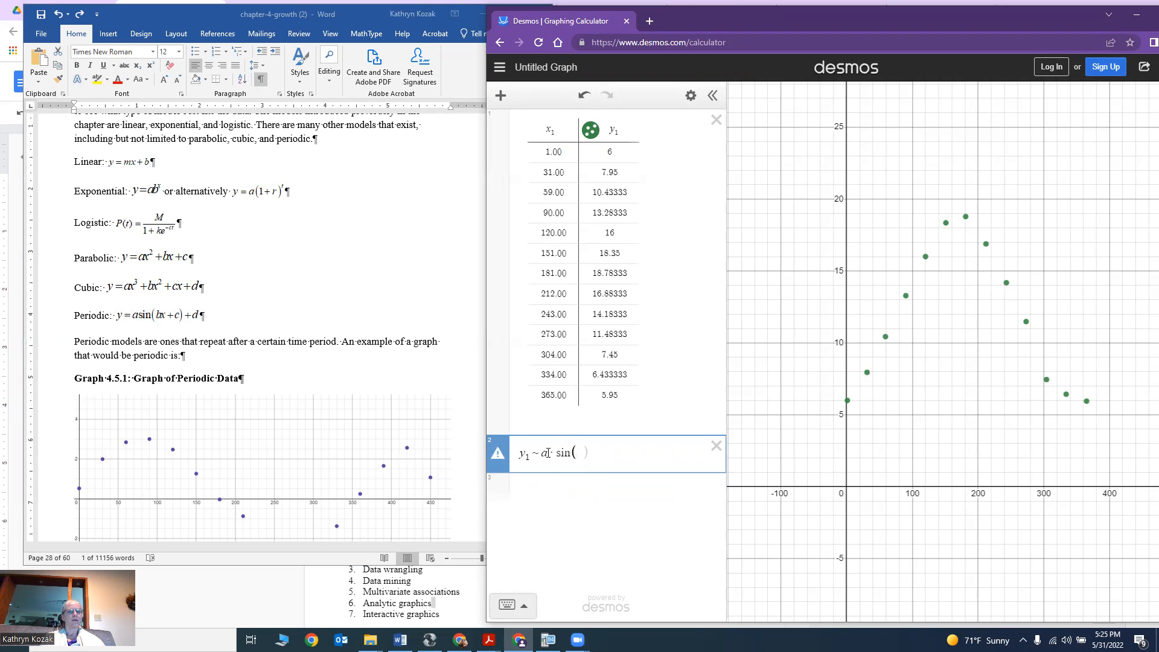
{"action": "type", "text": "b"}
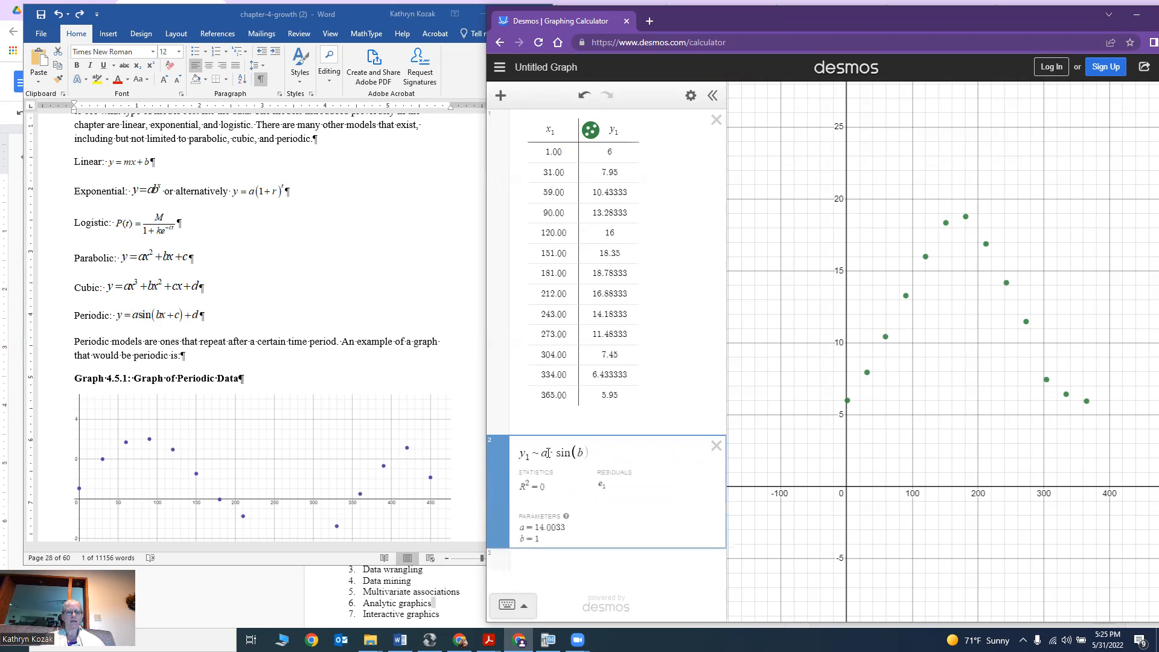
{"action": "type", "text": "x + c"}
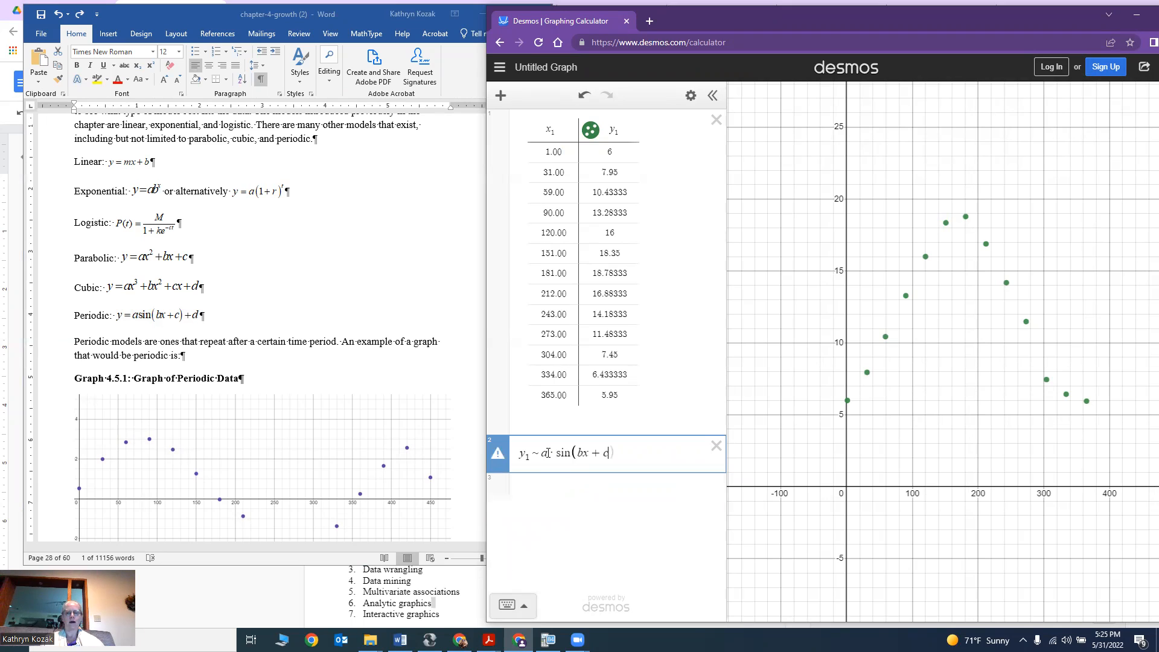
{"action": "key", "text": "Right"}
{"action": "type", "text": "1"}
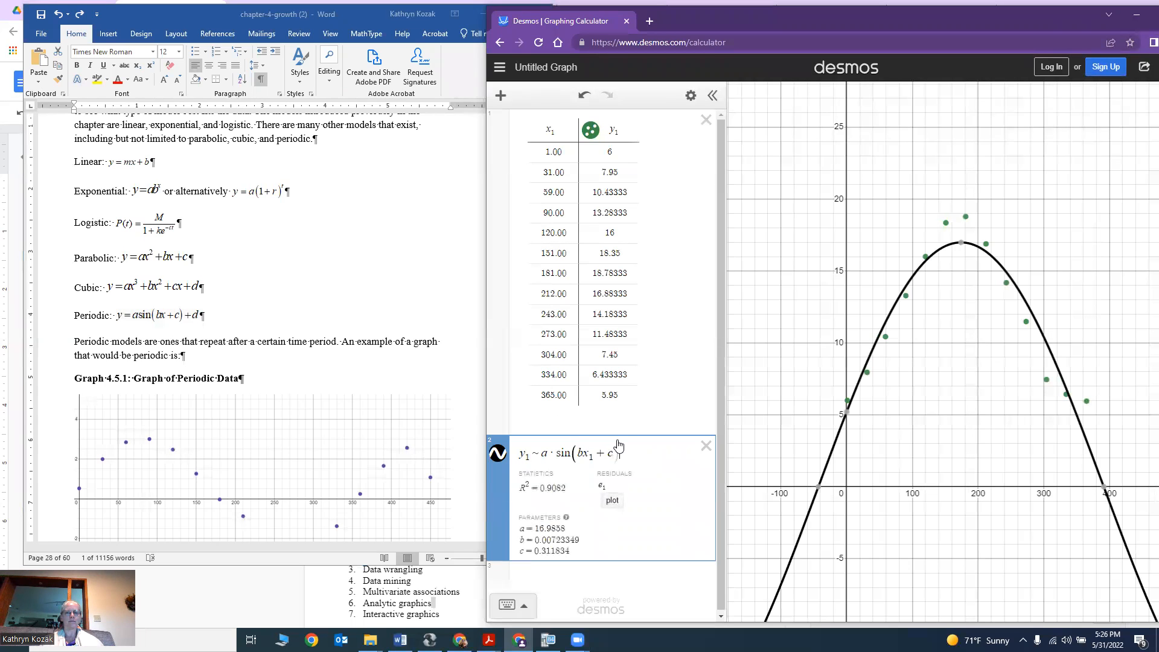
{"action": "key", "text": "Right"}
{"action": "type", "text": "+ "}
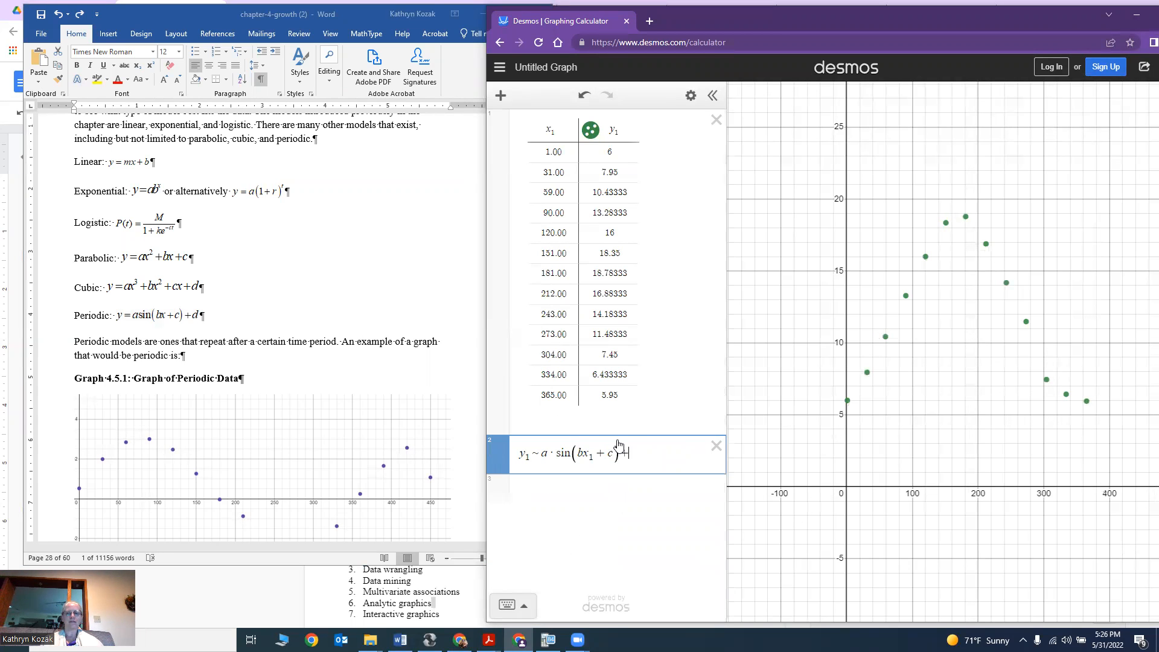
{"action": "type", "text": "d"}
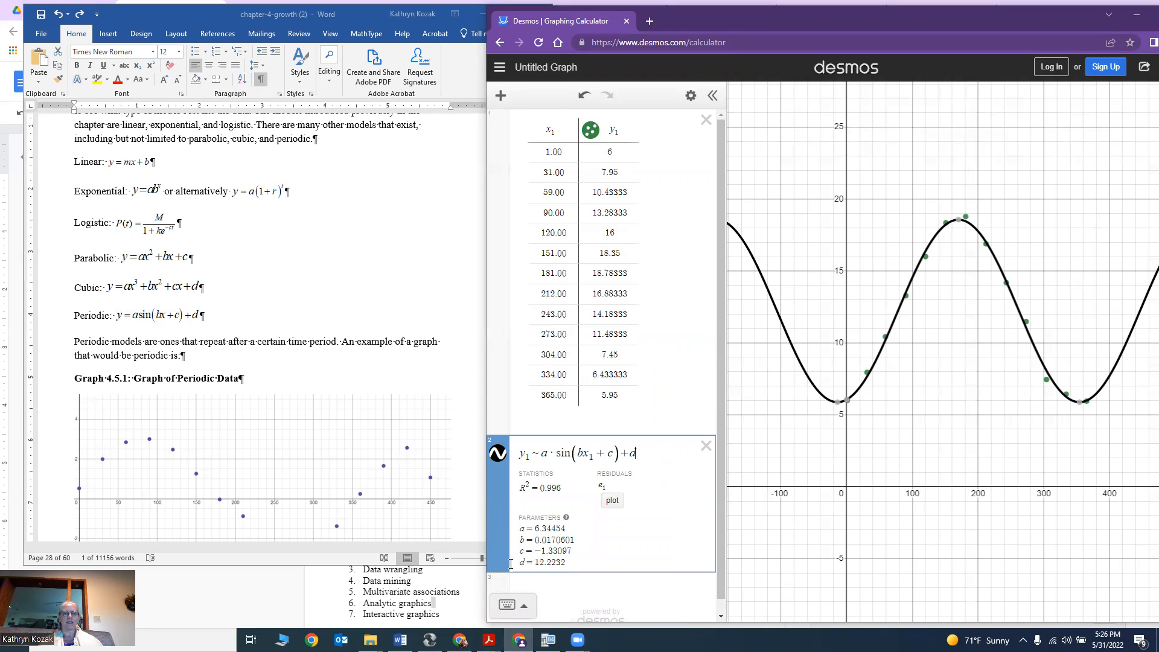
Switch to the Word document and add a line beginning with "Y=" beneath part b of exercise 48
{"action": "left_click", "coordinate": [296, 349]}
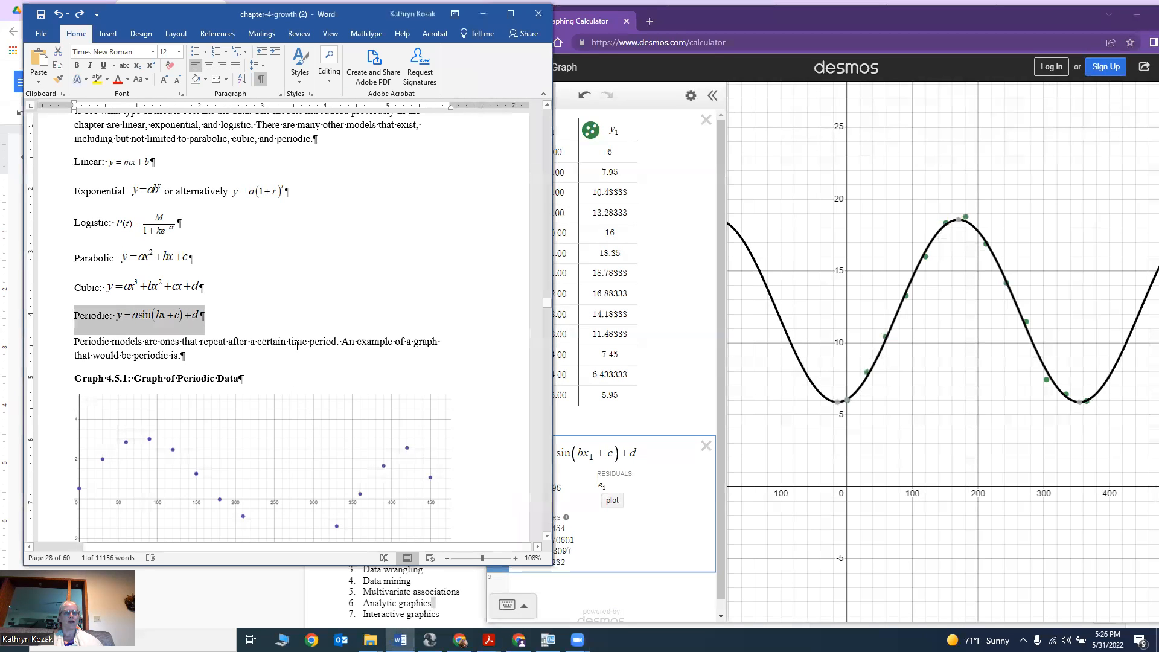
{"action": "scroll", "coordinate": [297, 347], "scroll_direction": "down", "scroll_amount": 3}
{"action": "scroll", "coordinate": [296, 349], "scroll_direction": "down", "scroll_amount": 10}
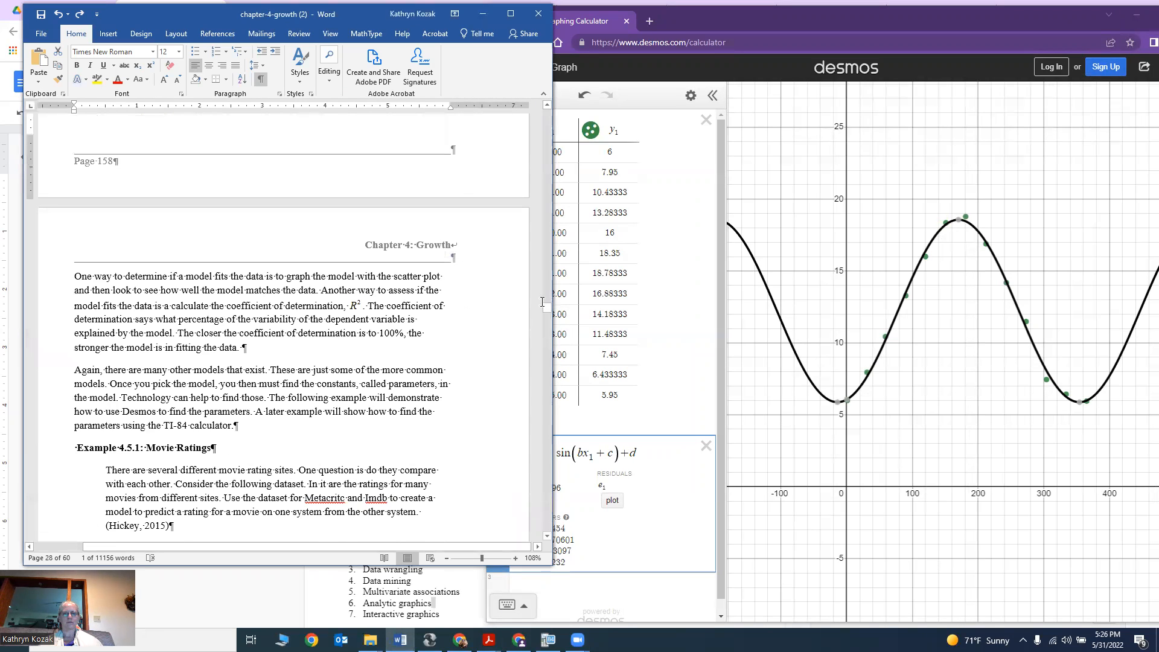
{"action": "left_click_drag", "start_coordinate": [548, 311], "coordinate": [539, 433]}
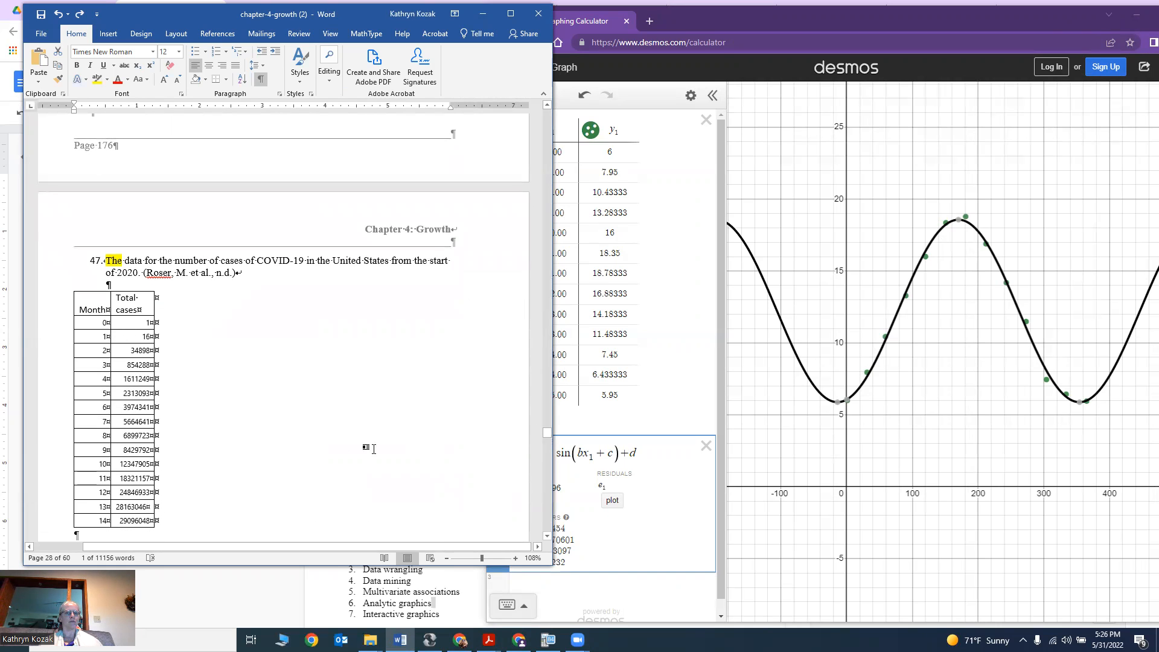
{"action": "scroll", "coordinate": [322, 440], "scroll_direction": "down", "scroll_amount": 12}
{"action": "scroll", "coordinate": [329, 435], "scroll_direction": "down", "scroll_amount": 10}
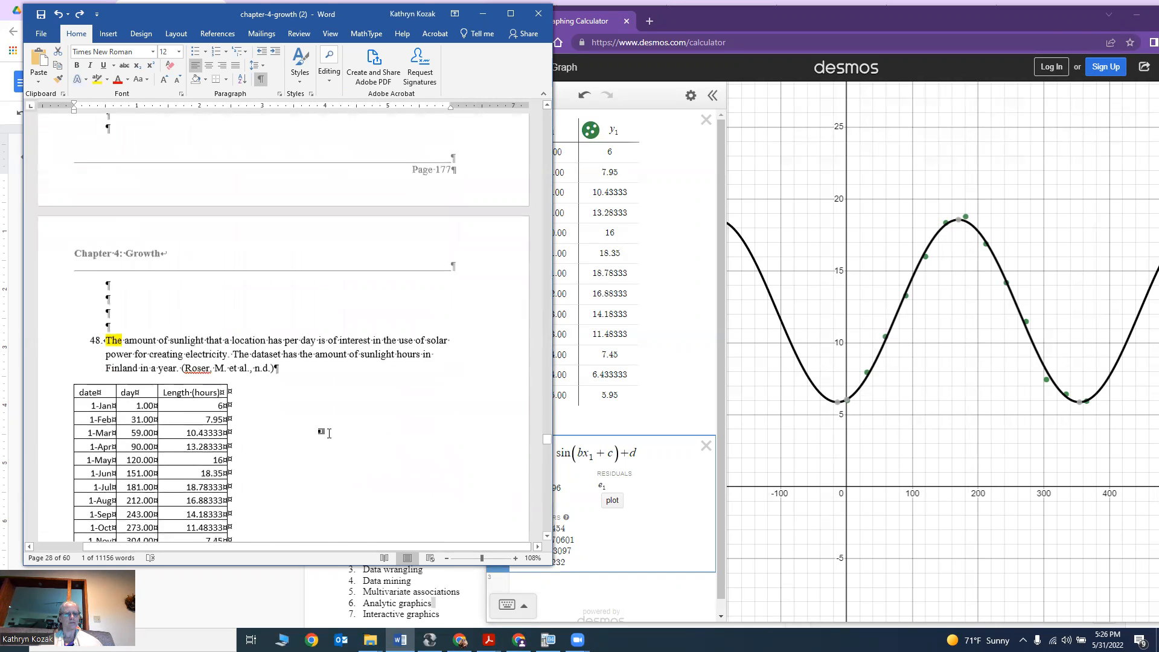
{"action": "left_click", "coordinate": [241, 441]}
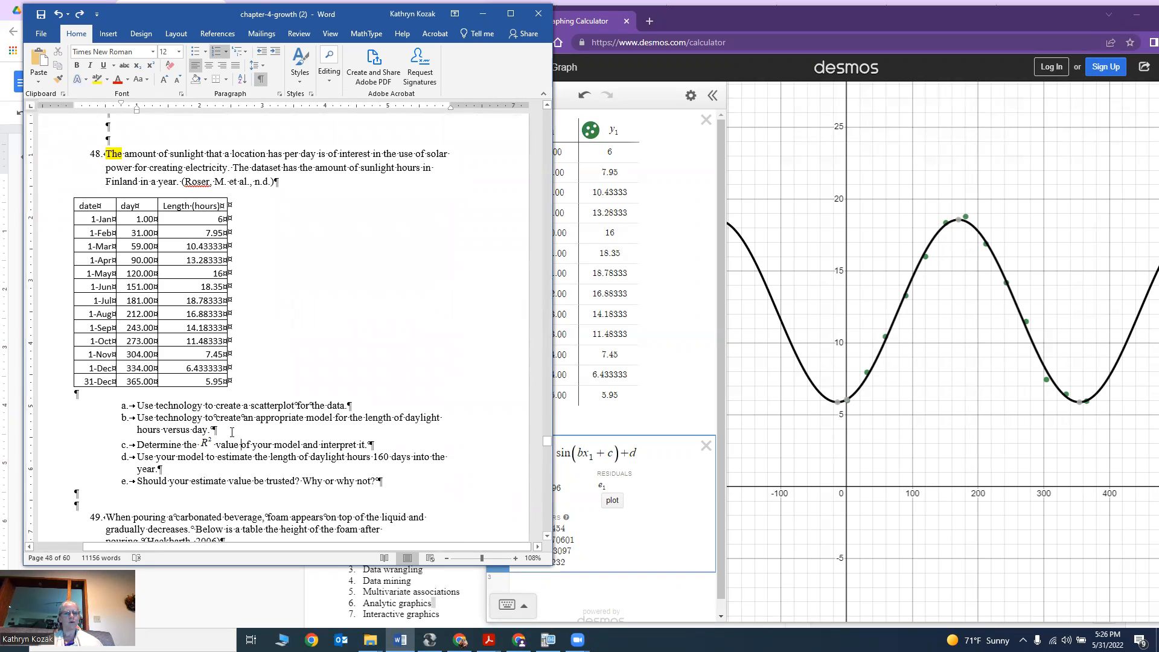
{"action": "left_click", "coordinate": [232, 432]}
{"action": "key", "text": "Return"}
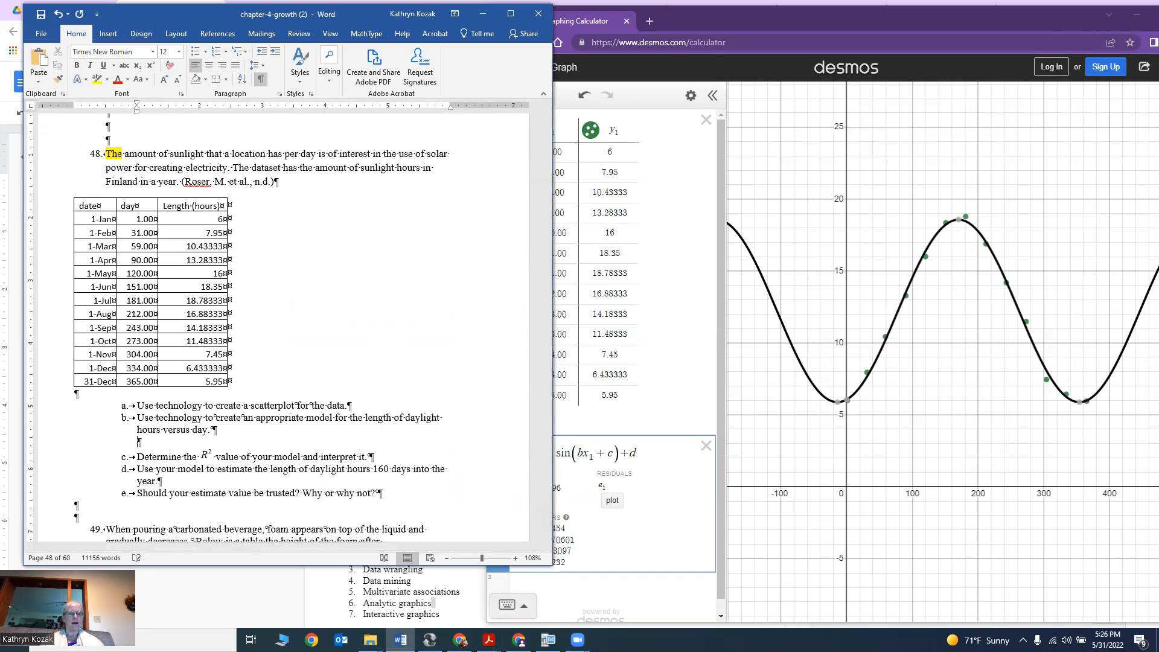
{"action": "type", "text": "y="}
Move the Desmos window so the regression parameters are visible and complete the part b equation in Word as Y=6.3sin(0.017x-1.33)+12.2
{"action": "left_click_drag", "start_coordinate": [812, 26], "coordinate": [873, 25]}
{"action": "left_click", "coordinate": [274, 442]}
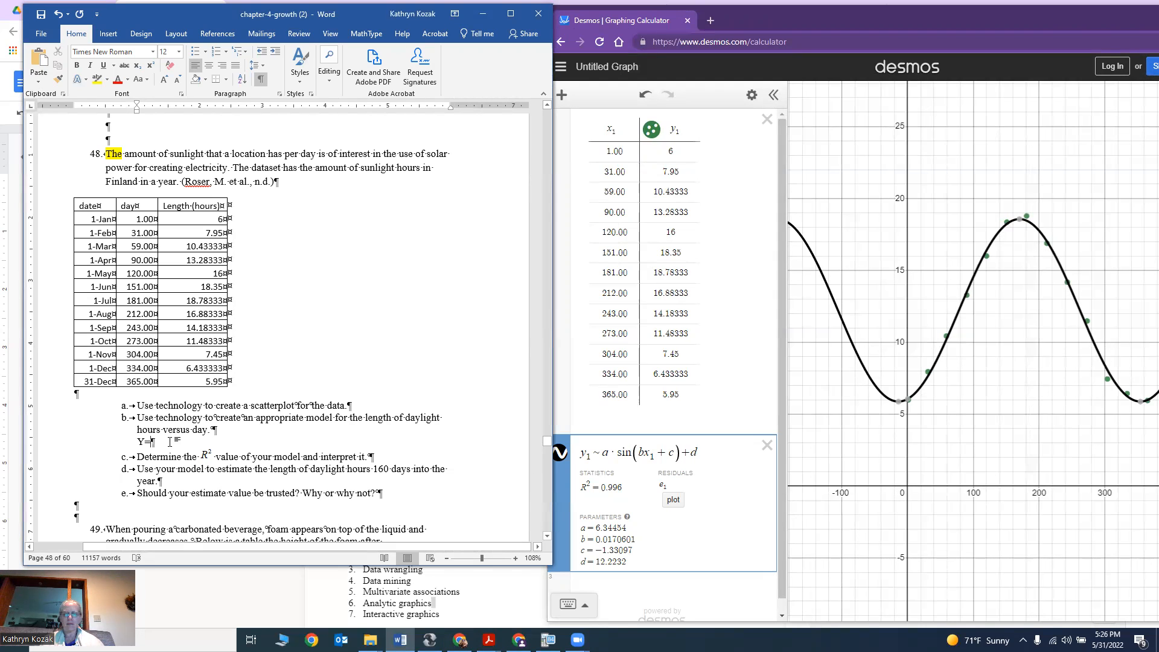
{"action": "type", "text": "6.3"}
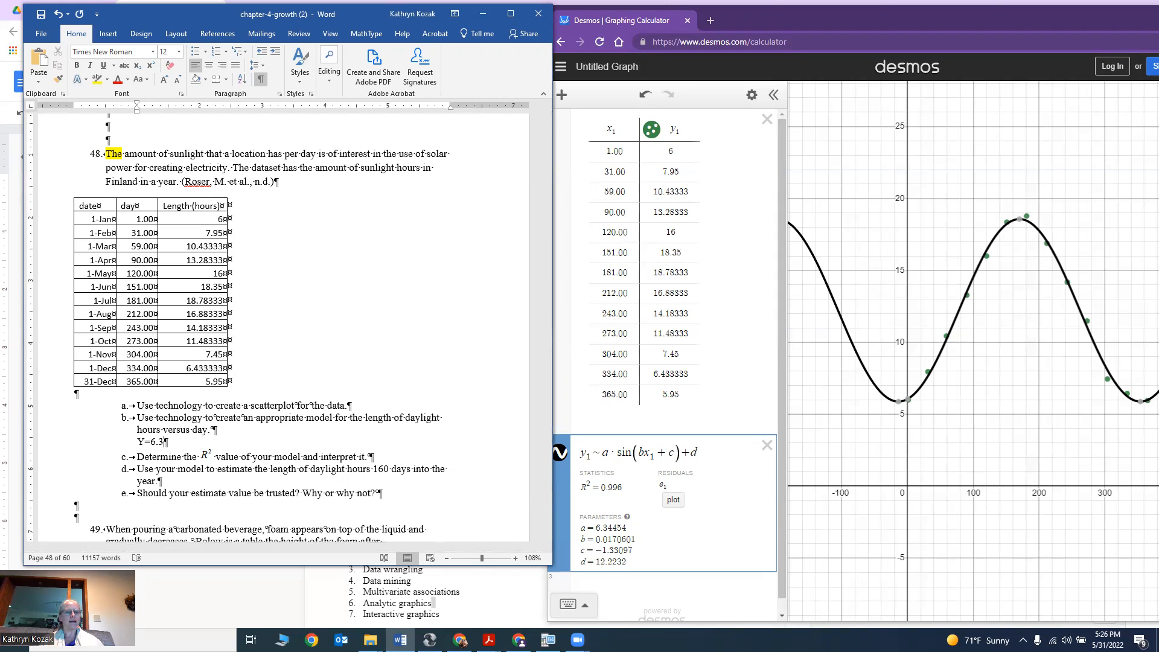
{"action": "type", "text": "sin("}
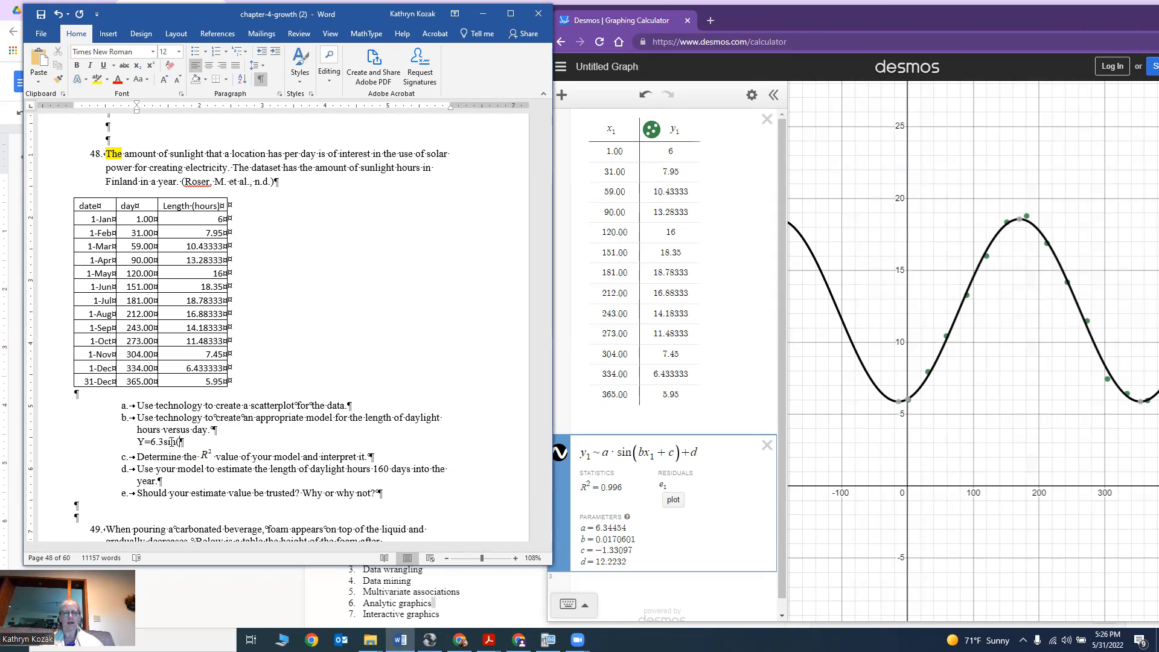
{"action": "type", "text": "0.017"}
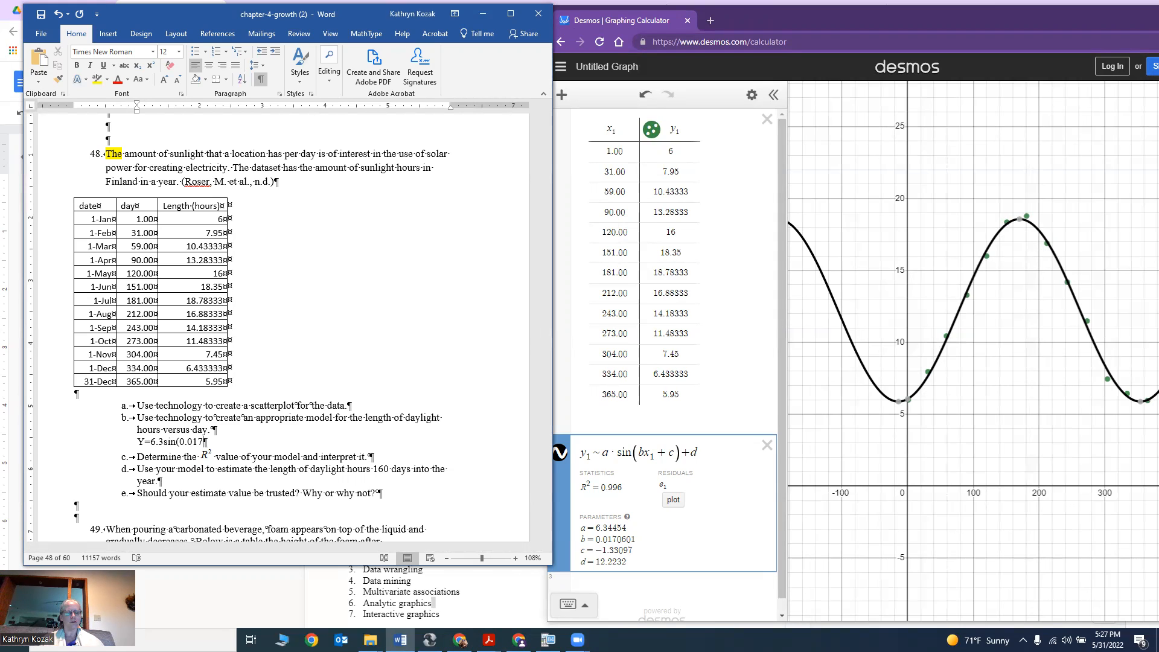
{"action": "type", "text": "x"}
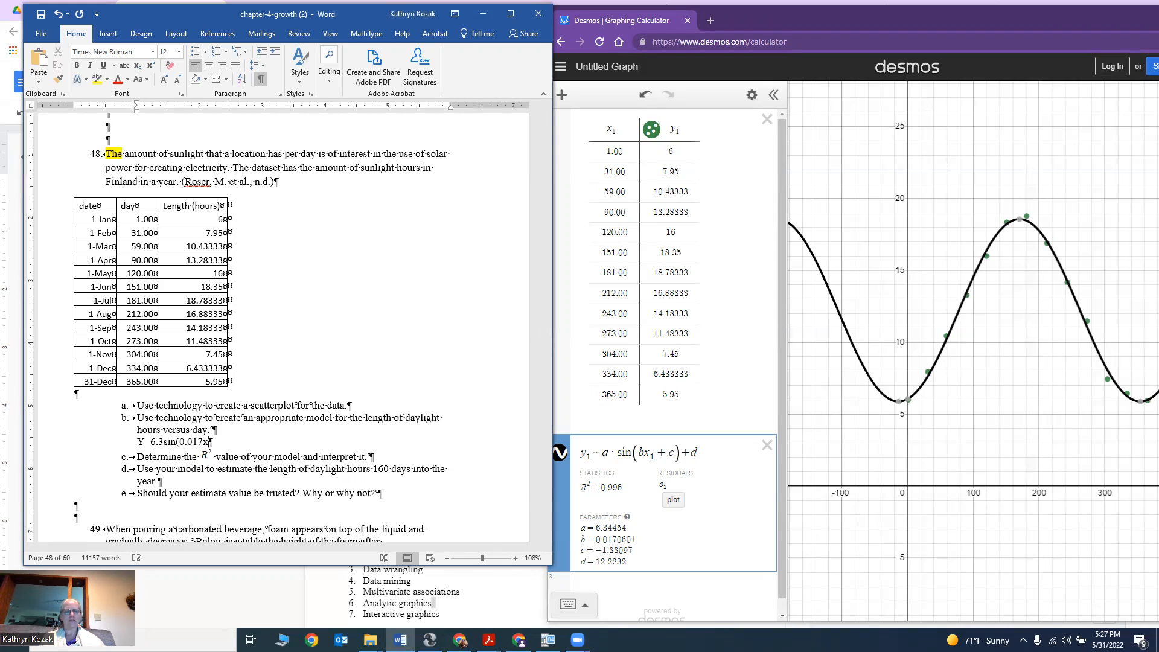
{"action": "type", "text": "+"}
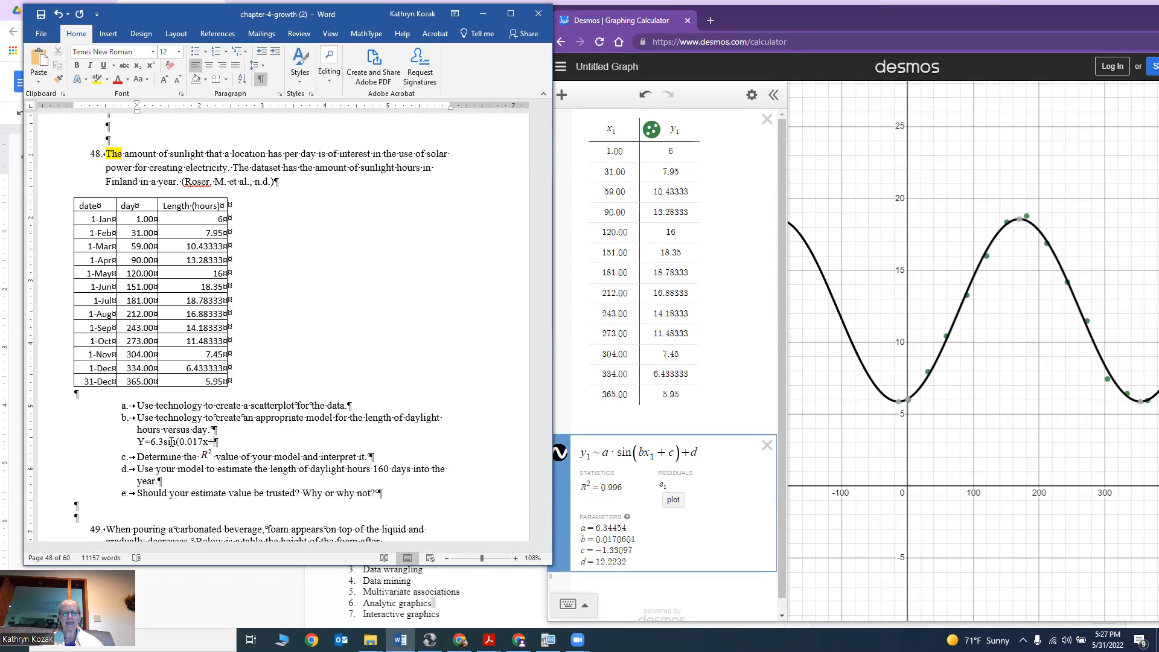
{"action": "key", "text": "BackSpace"}
{"action": "type", "text": "-1.3"}
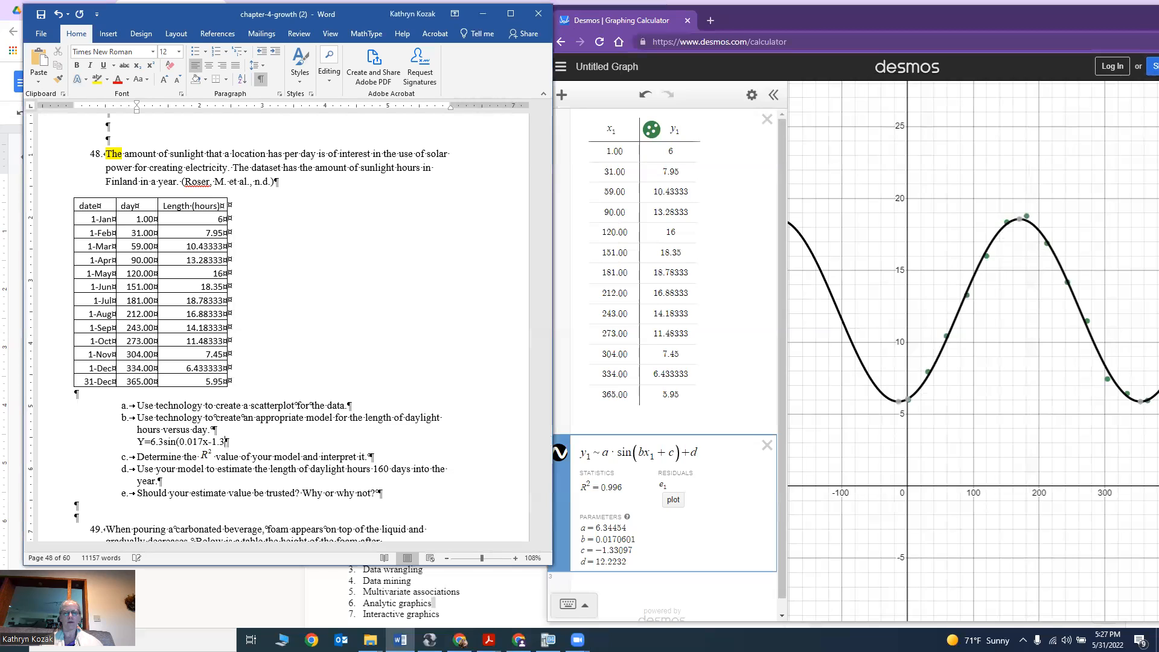
{"action": "type", "text": "3)+12.2"}
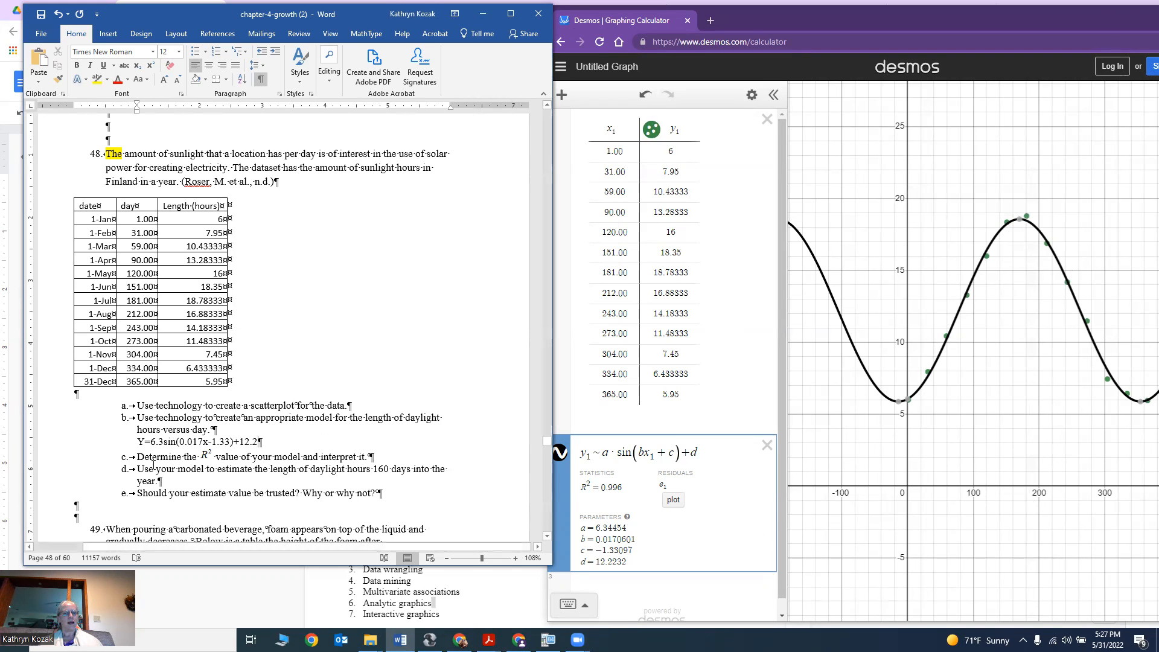
Beneath part c, add the unlettered line "0.996, 99.6% of the variability in the length of daylight is explained by the model."
{"action": "left_click", "coordinate": [385, 456]}
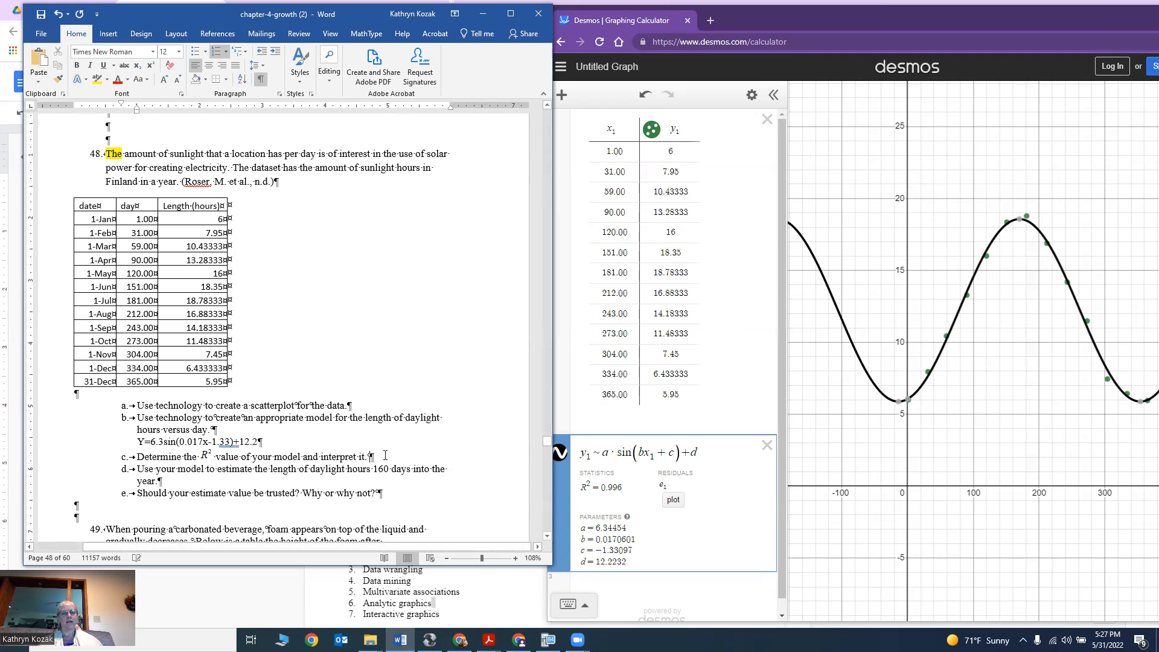
{"action": "key", "text": "Return"}
{"action": "key", "text": "BackSpace"}
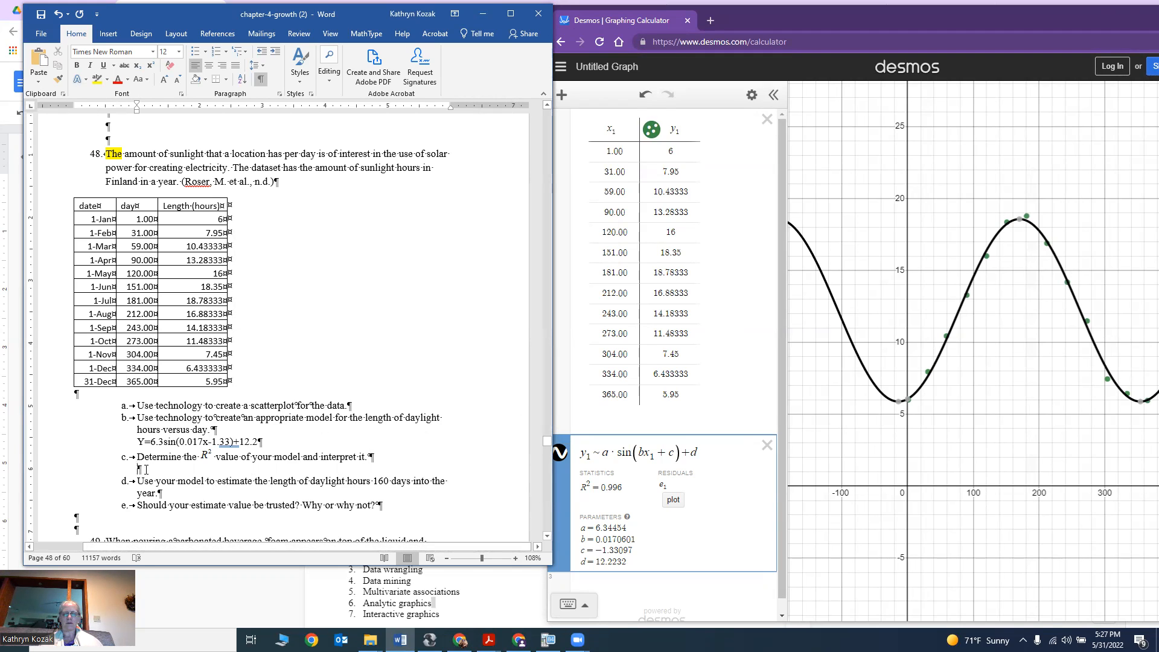
{"action": "type", "text": "0.996"}
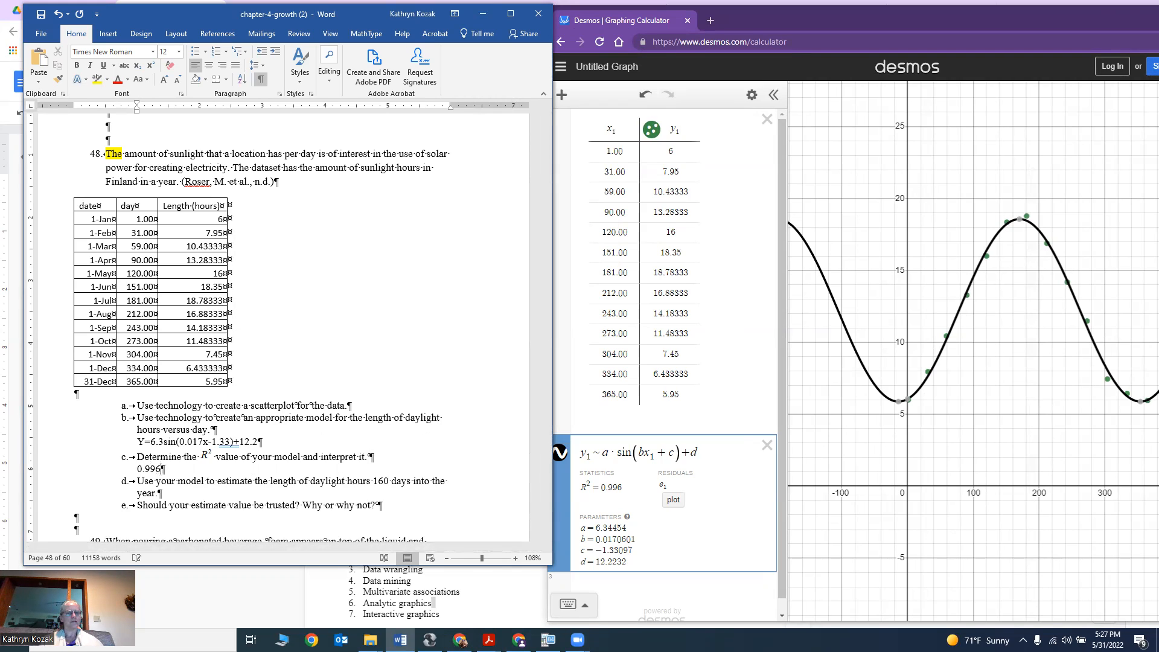
{"action": "type", "text": ", 99.6% of the vara"}
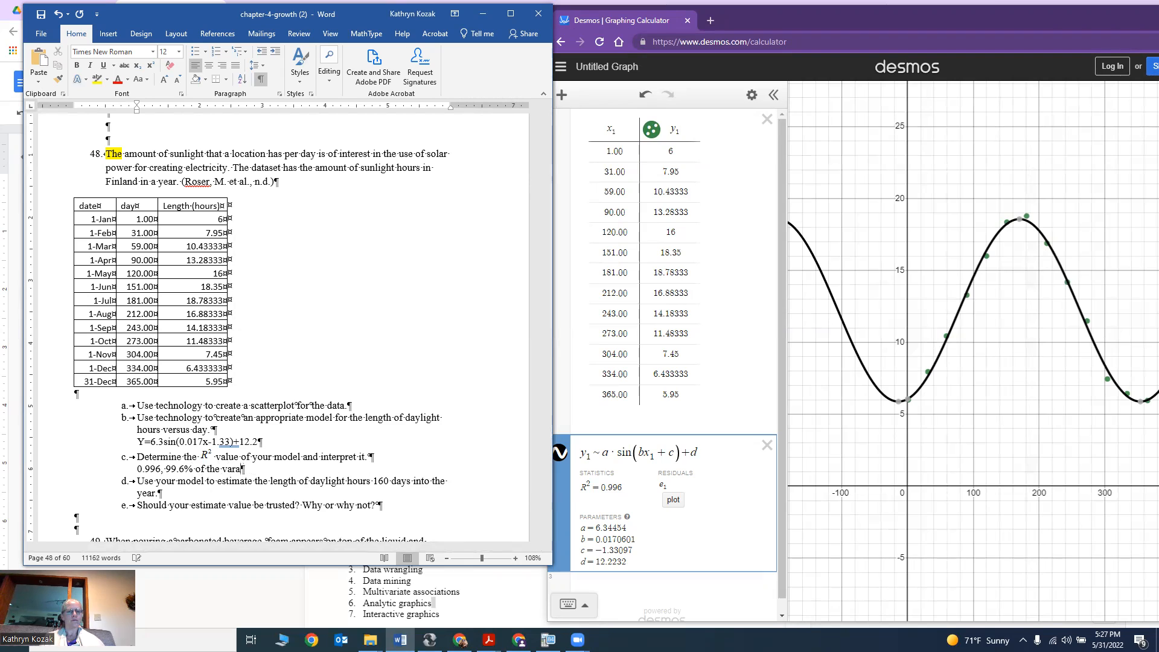
{"action": "key", "text": "BackSpace"}
{"action": "type", "text": "iability in"}
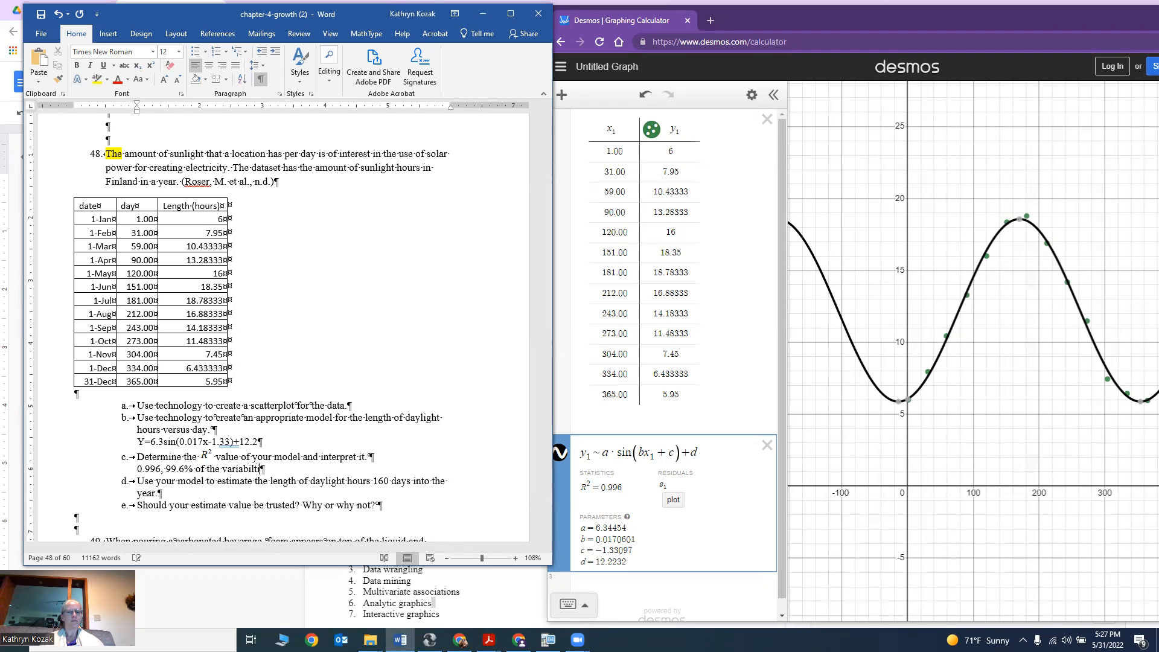
{"action": "type", "text": " the length"}
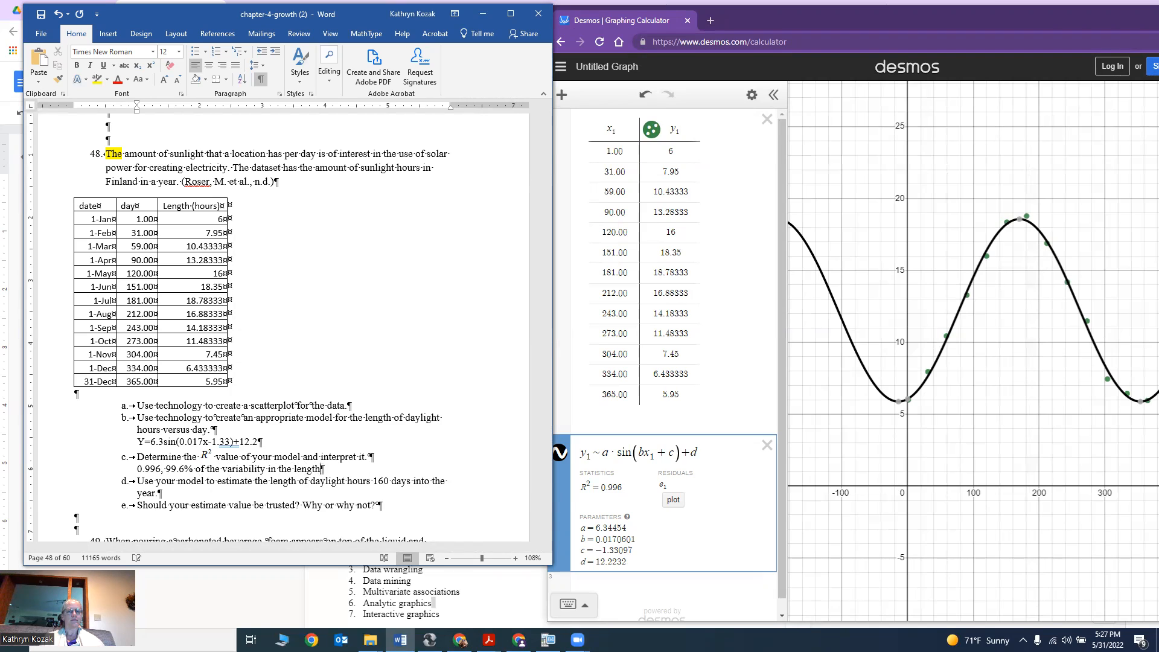
{"action": "type", "text": " of daylight is explained by the model."}
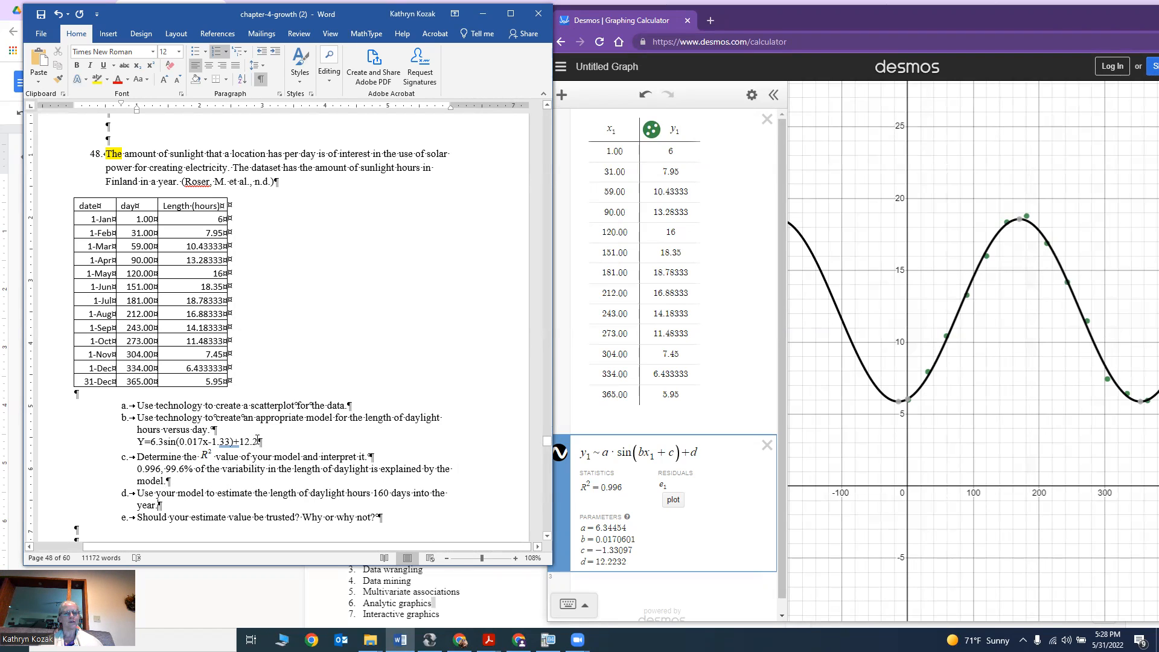
Copy the right-hand side of the part b equation into a new Desmos expression and substitute 160 for x
{"action": "left_click_drag", "start_coordinate": [259, 441], "coordinate": [152, 442]}
{"action": "key", "text": "ctrl+c"}
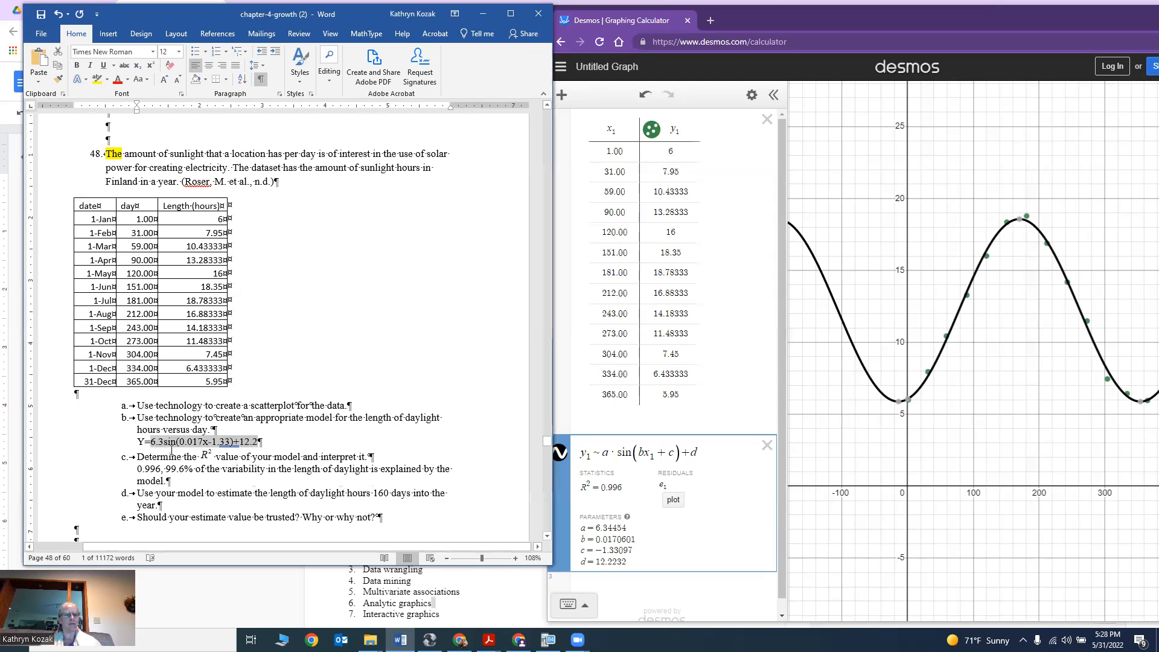
{"action": "left_click", "coordinate": [630, 591]}
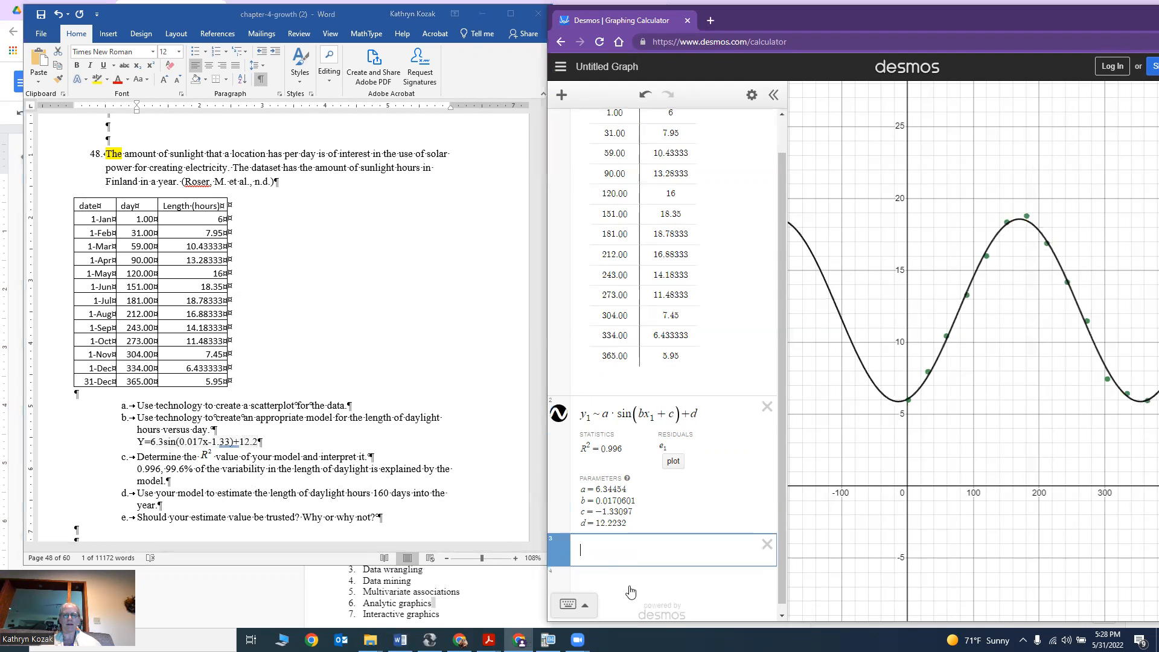
{"action": "key", "text": "ctrl+v"}
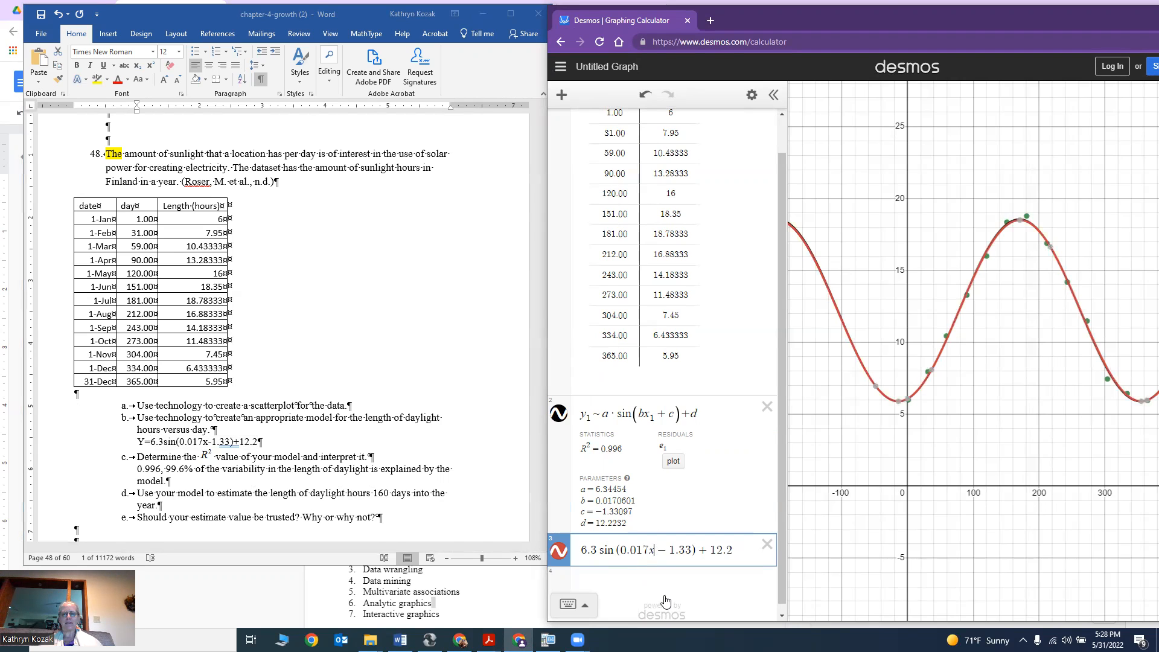
{"action": "key", "text": "BackSpace"}
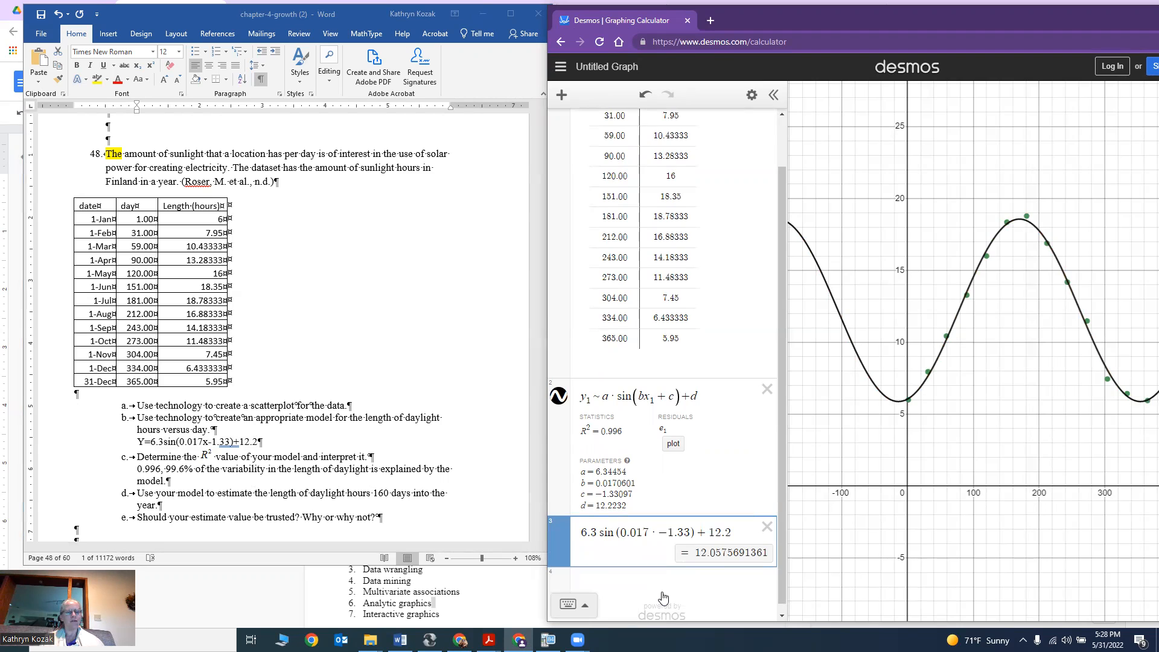
{"action": "type", "text": "160"}
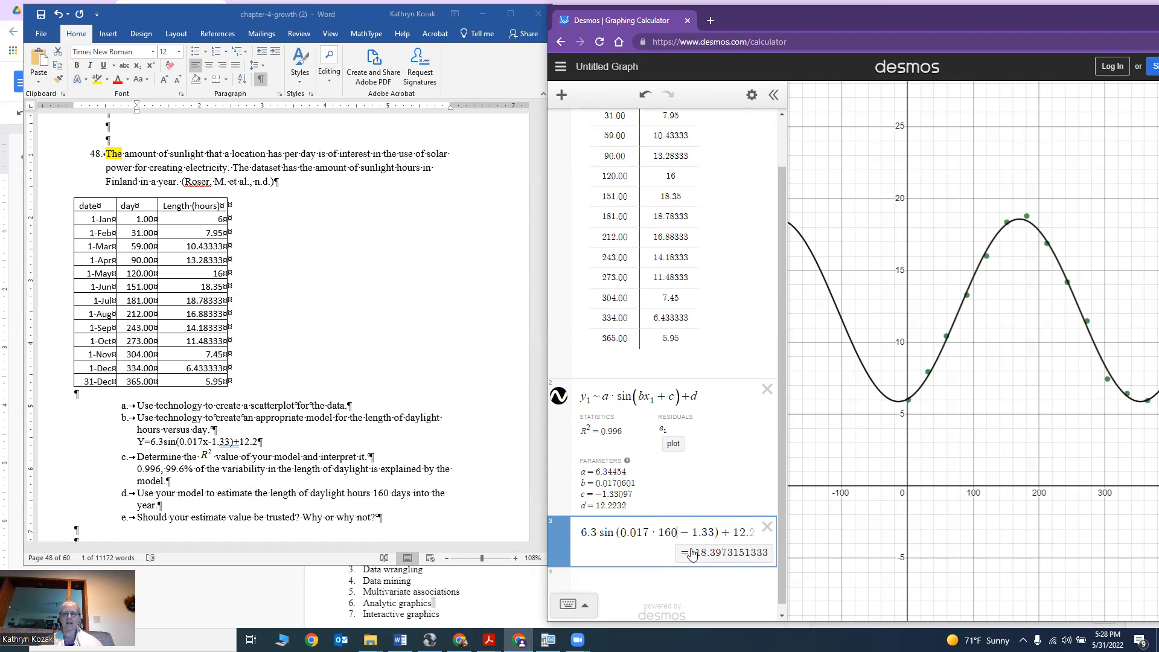
Switch back to the Word document and write the answer "18.4 hours" at the end of part d
{"action": "left_click", "coordinate": [194, 508]}
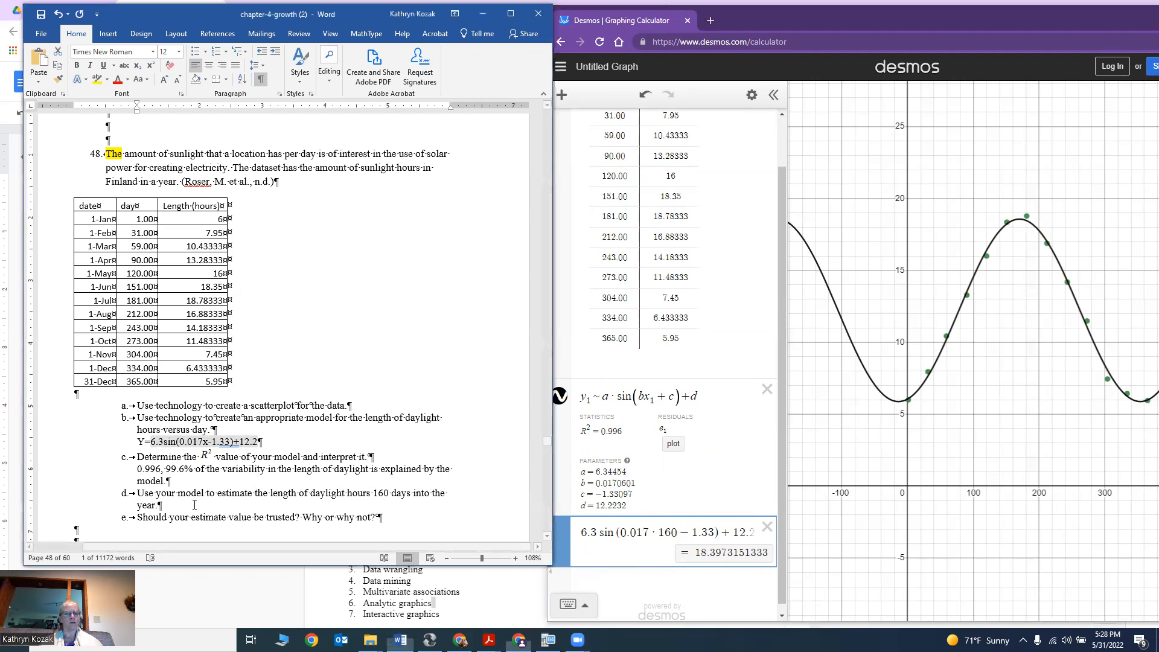
{"action": "left_click", "coordinate": [192, 503]}
{"action": "type", "text": "18.4 "}
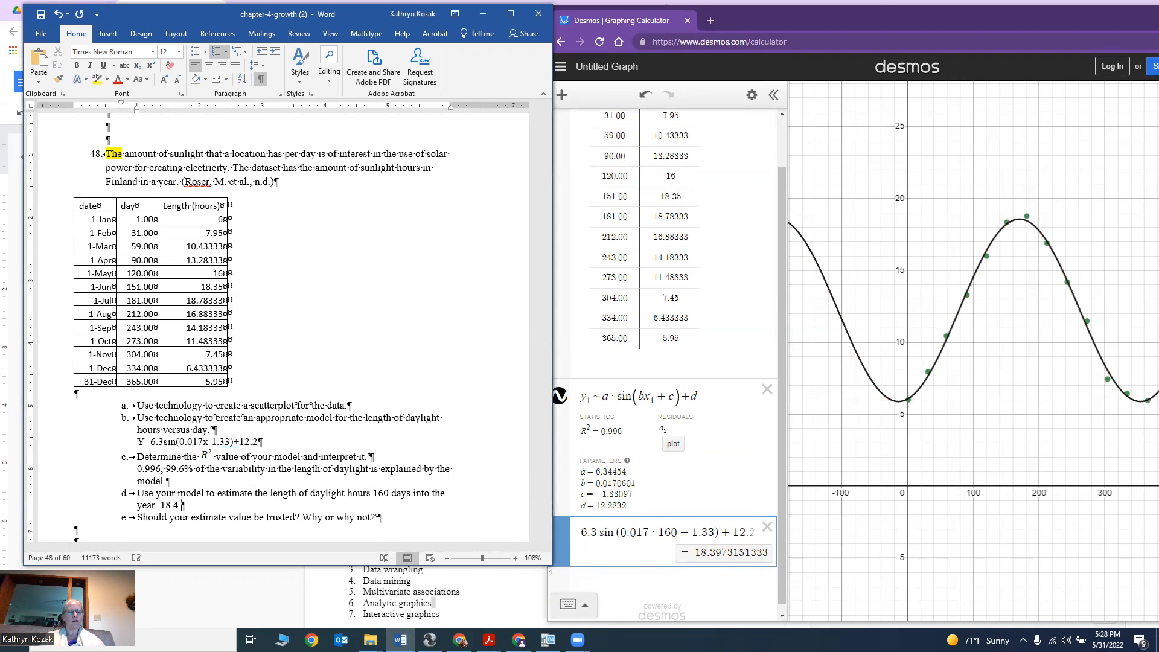
{"action": "type", "text": "hours"}
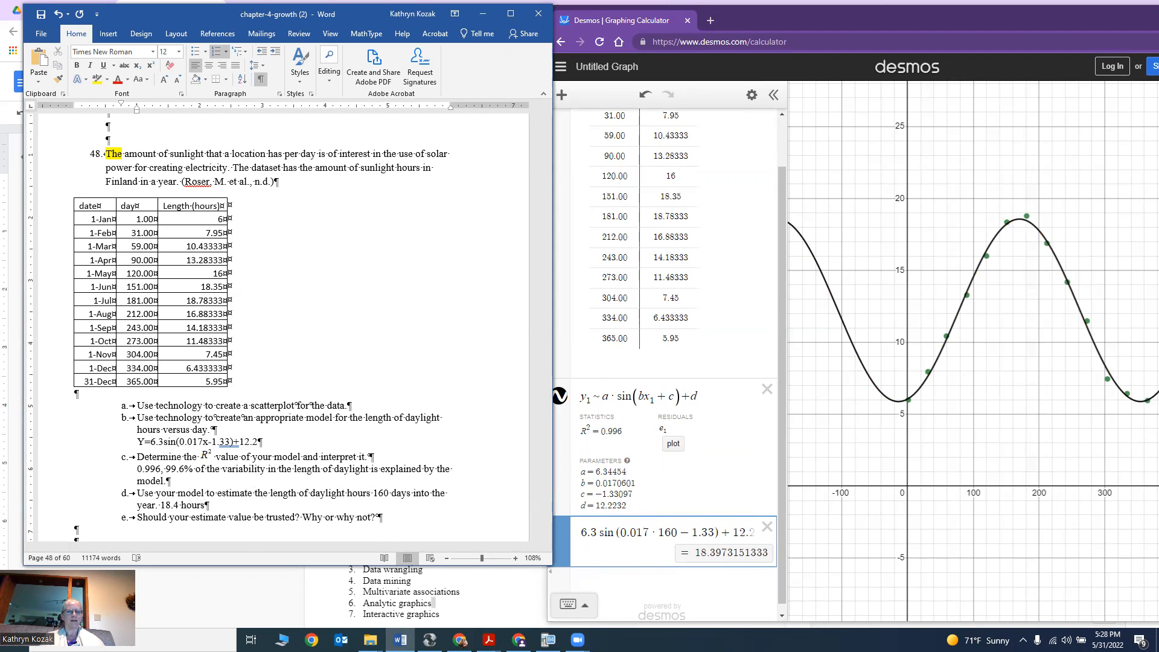